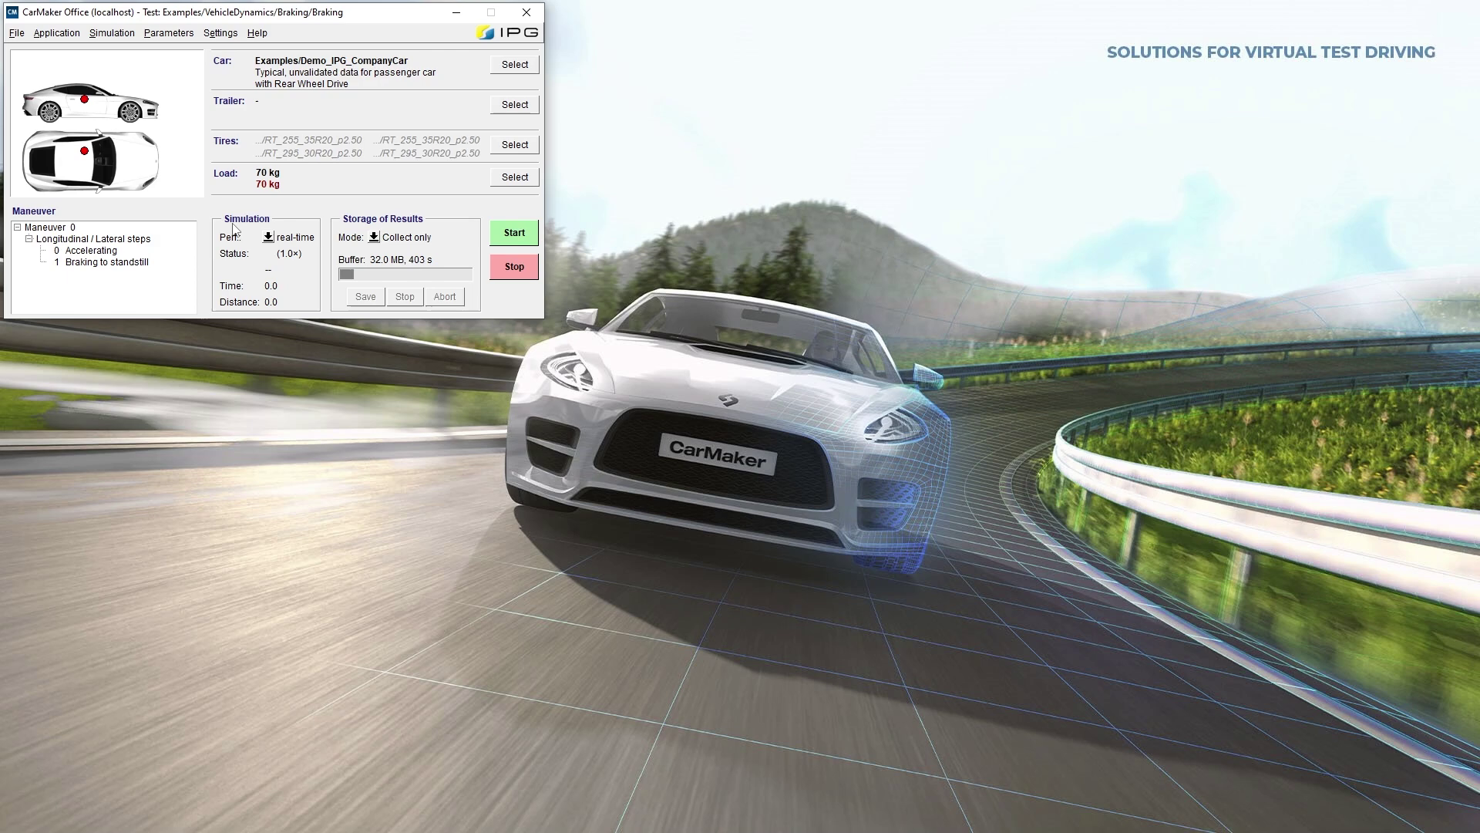
Step: Open the Demo_IPG_CompanyCar vehicle data set from Parameters > Car and move its window aside
{"action": "left_click", "coordinate": [169, 33]}
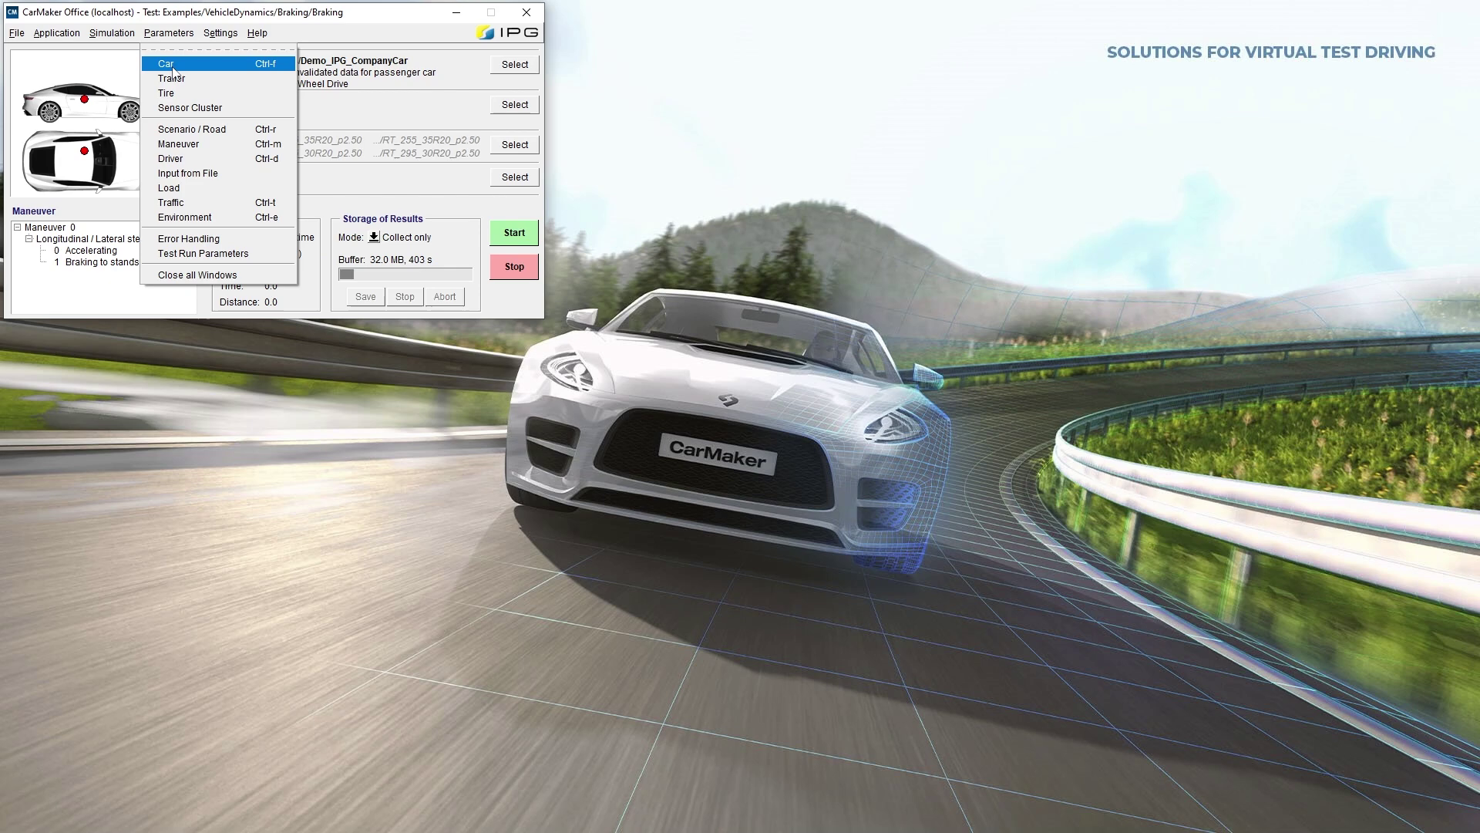
{"action": "left_click", "coordinate": [175, 73]}
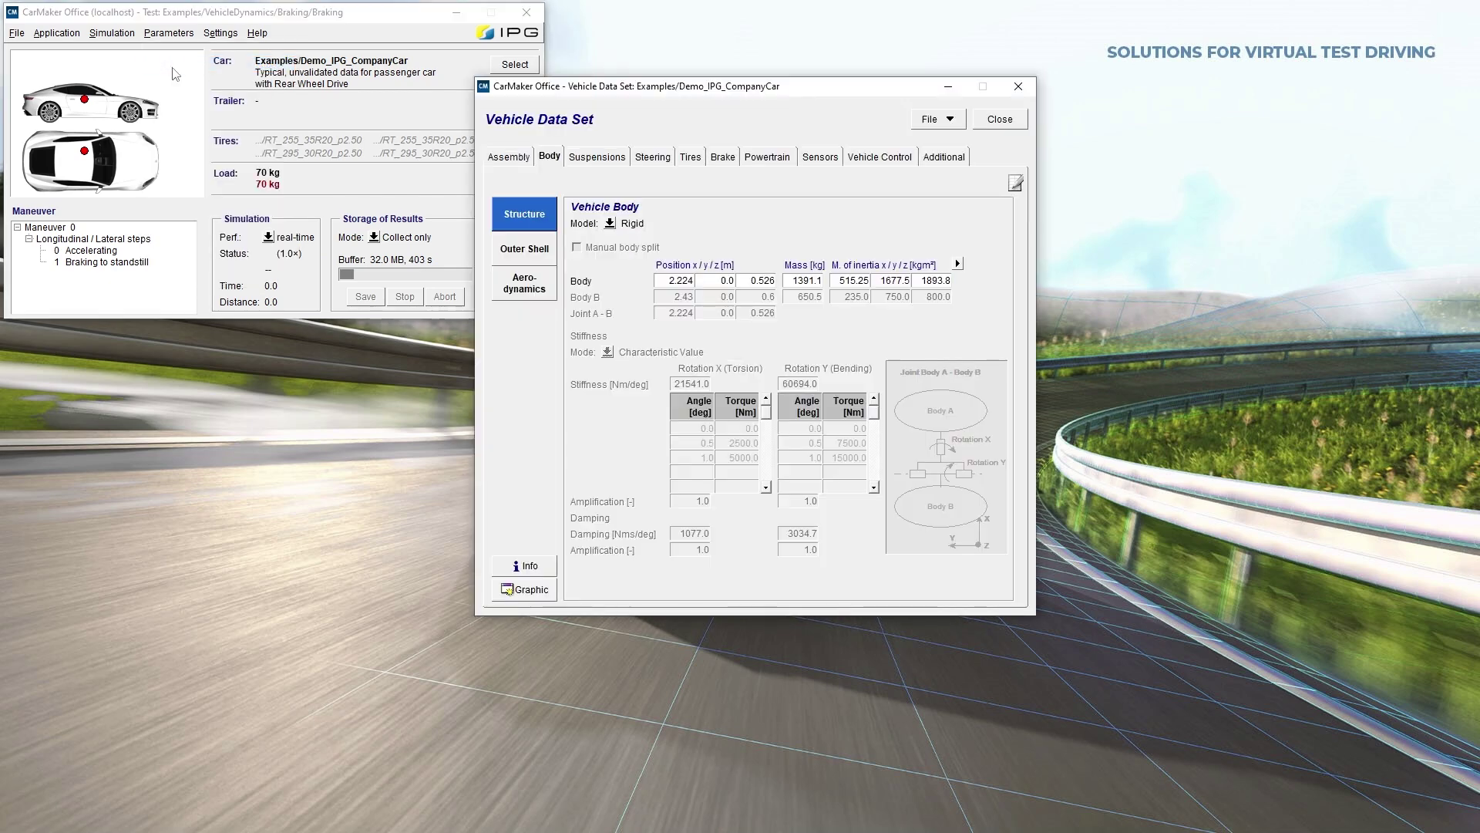
{"action": "left_click_drag", "start_coordinate": [613, 85], "coordinate": [688, 18]}
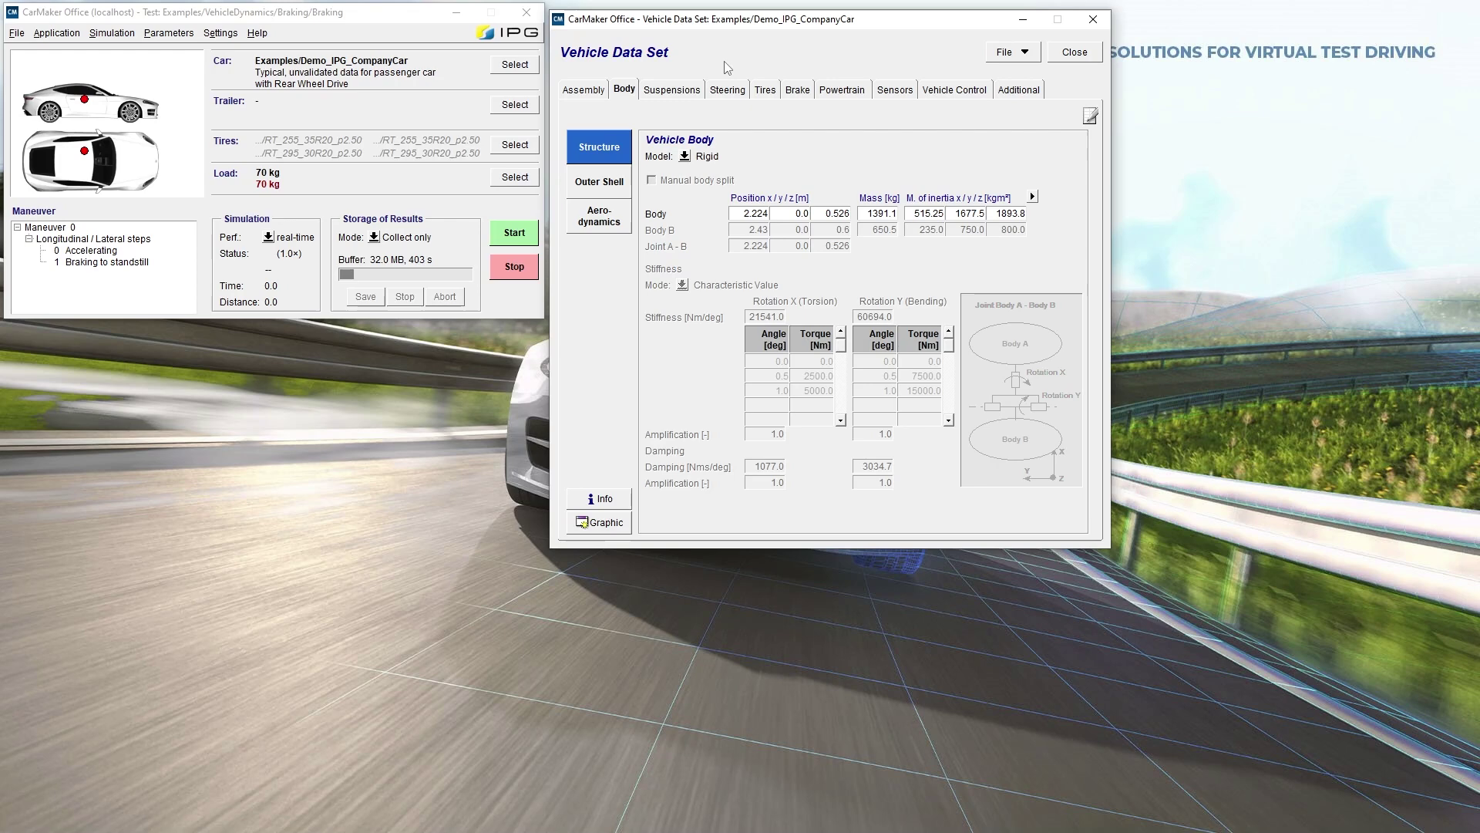
Step: Set the company car's Powertrain driveline model to Front drive after checking the drive source
{"action": "left_click", "coordinate": [838, 90]}
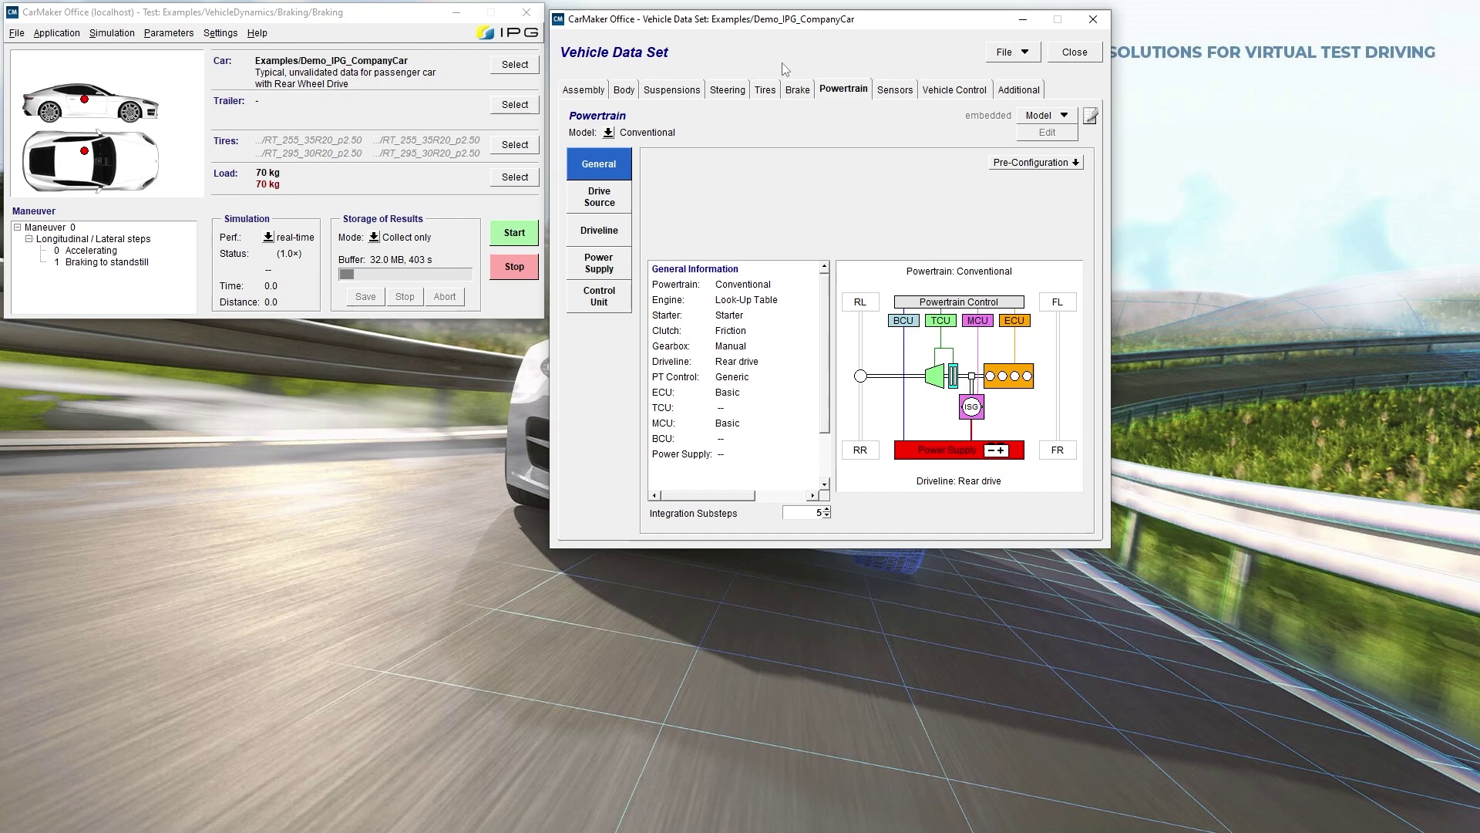
{"action": "left_click", "coordinate": [604, 195]}
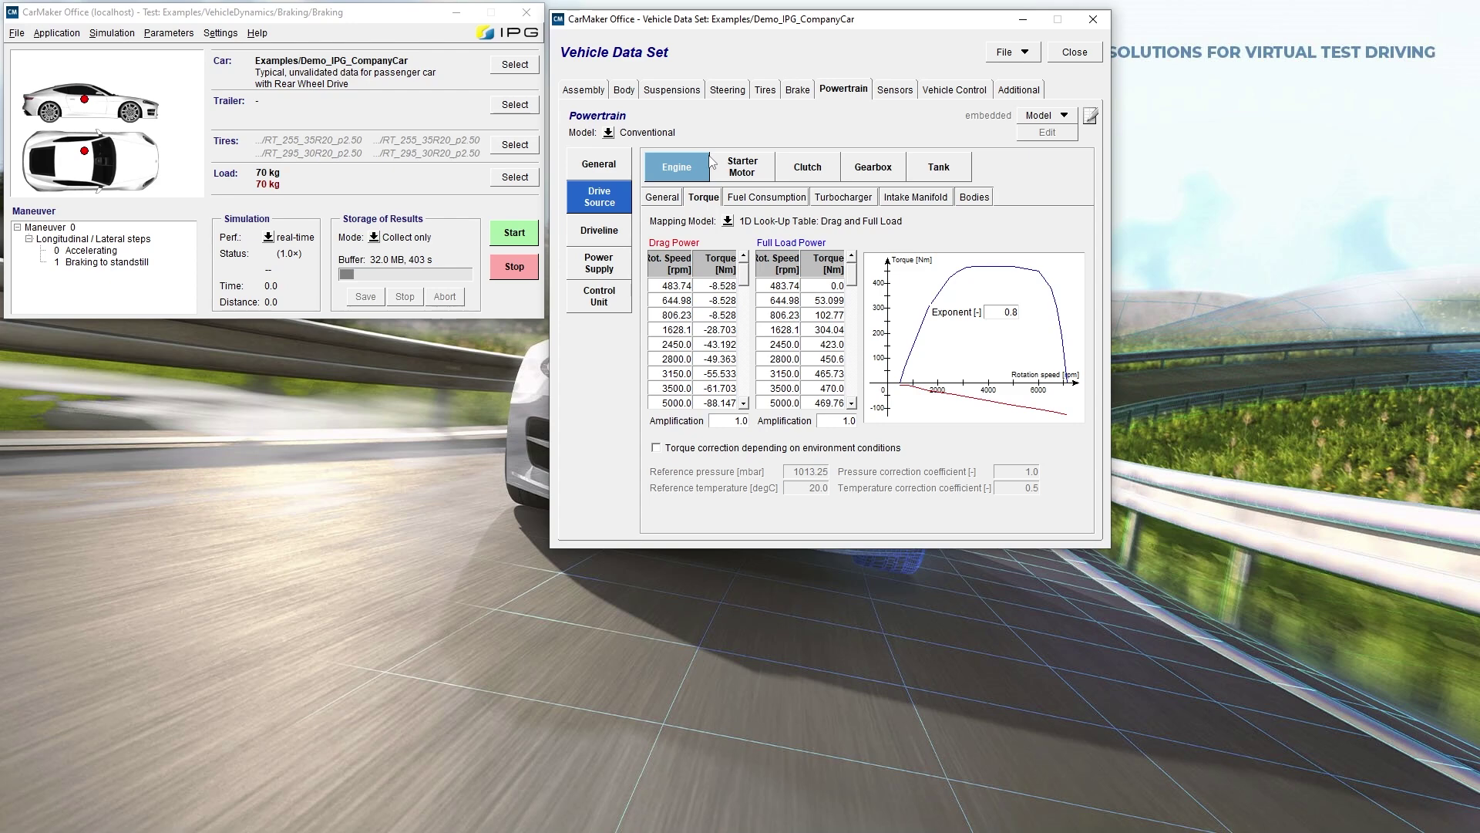
{"action": "left_click", "coordinate": [599, 233]}
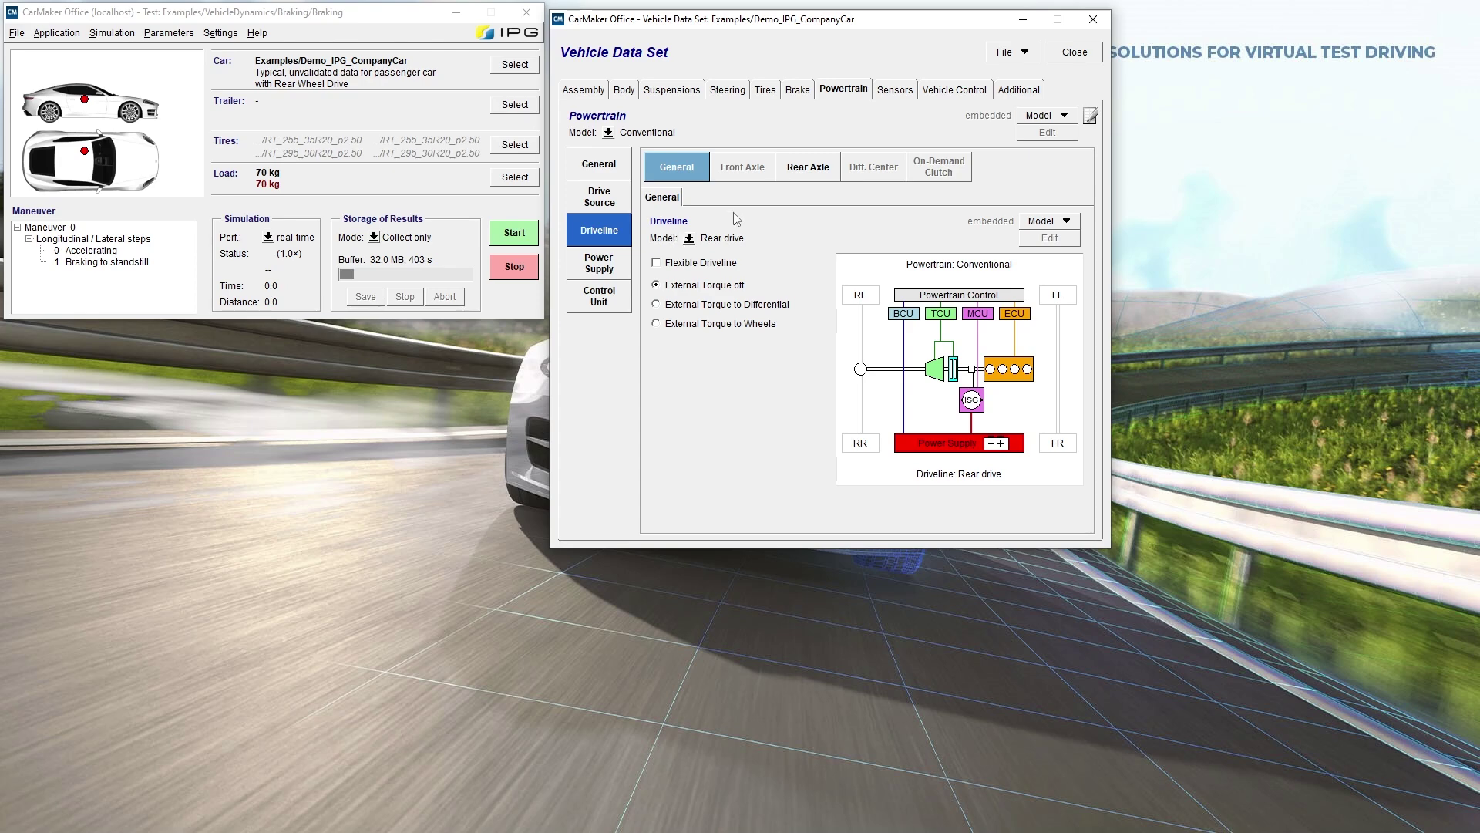
{"action": "left_click", "coordinate": [690, 238]}
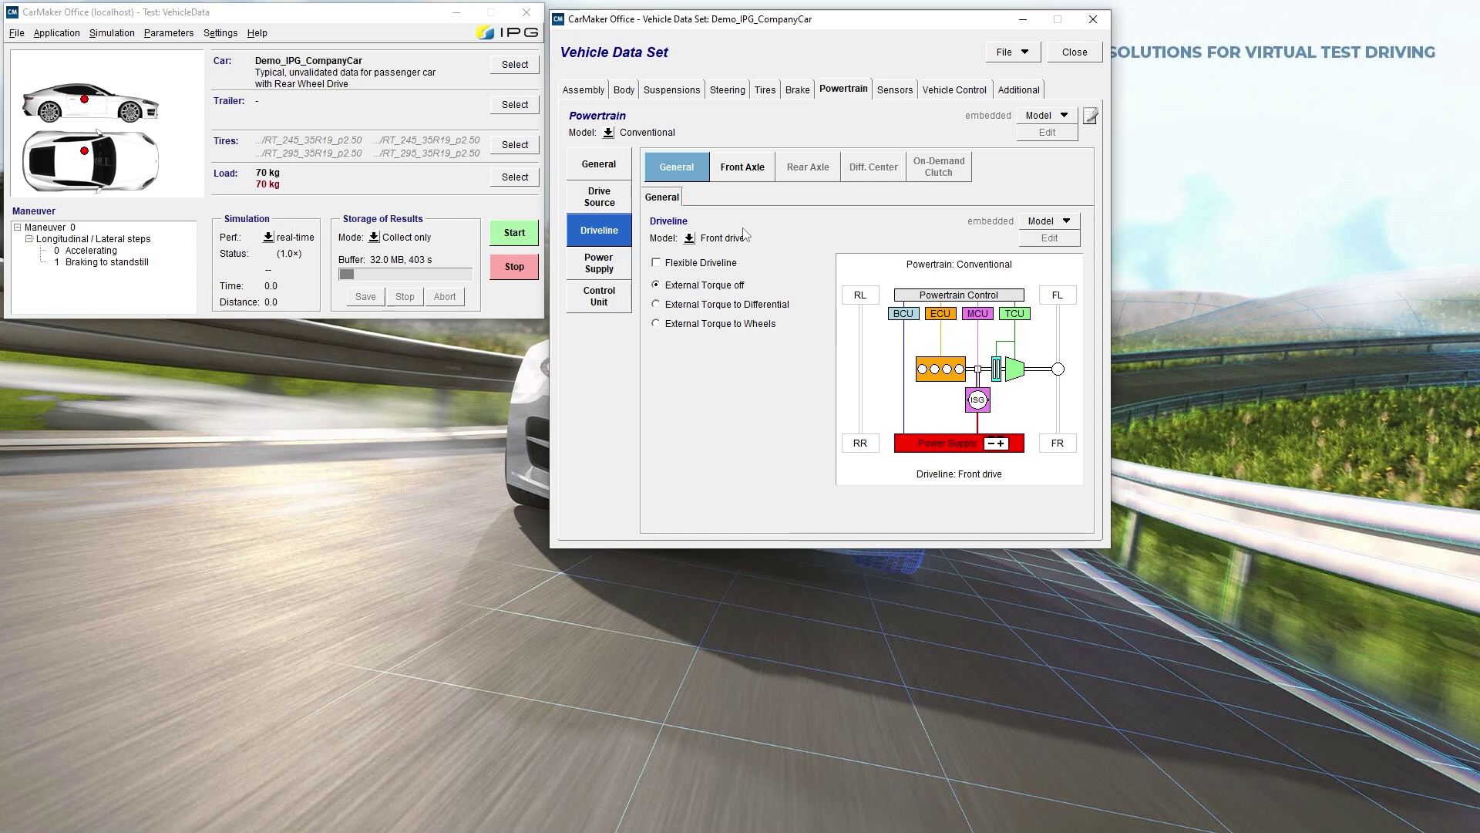
Step: Change the Body mass from 1391.1 kg to 1491.1 kg
{"action": "left_click", "coordinate": [623, 90]}
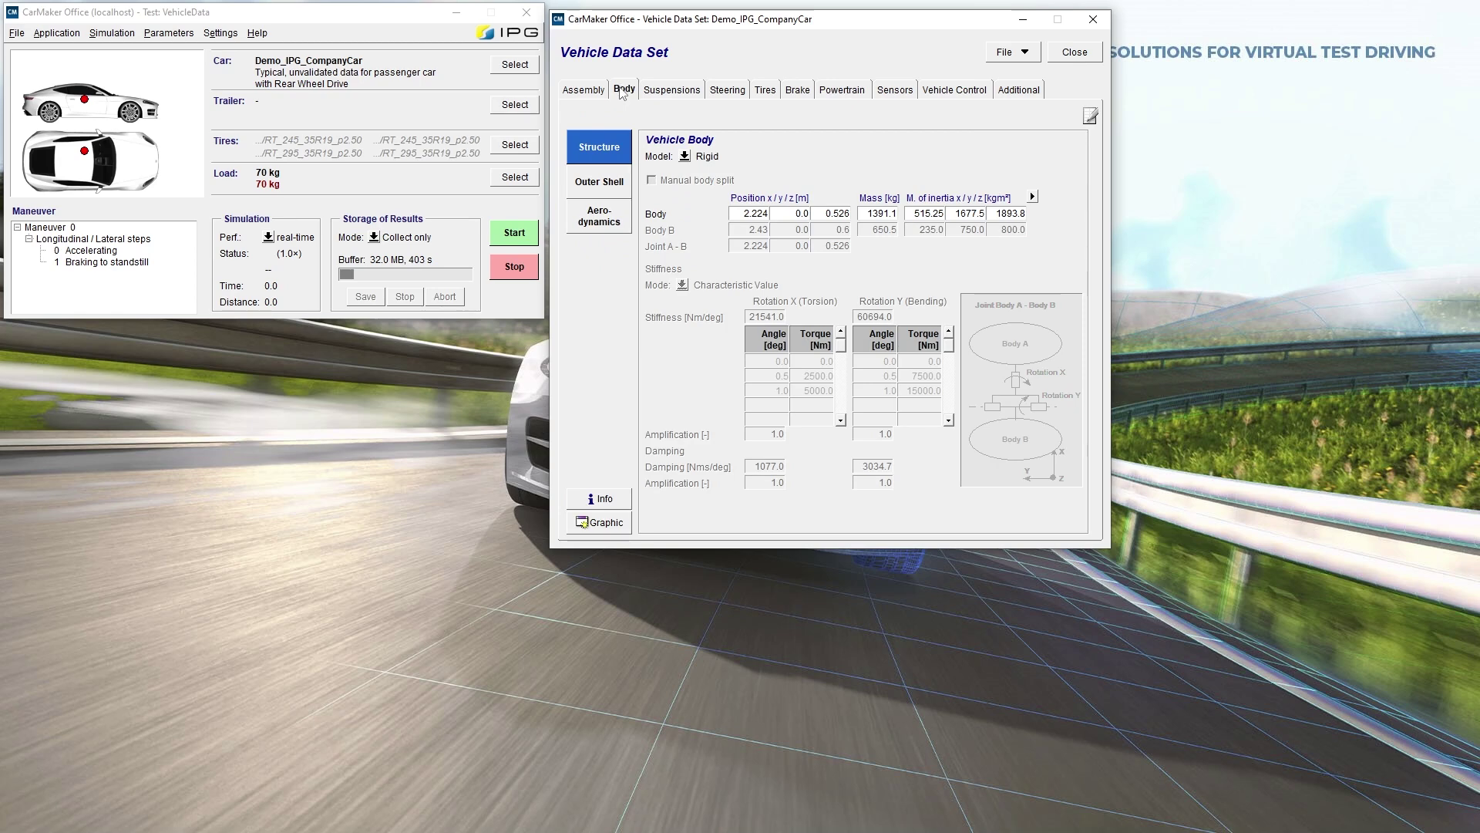
{"action": "left_click", "coordinate": [883, 213]}
{"action": "key", "text": "BackSpace"}
{"action": "type", "text": "4"}
Step: Save the modified vehicle data set
{"action": "left_click", "coordinate": [1024, 54]}
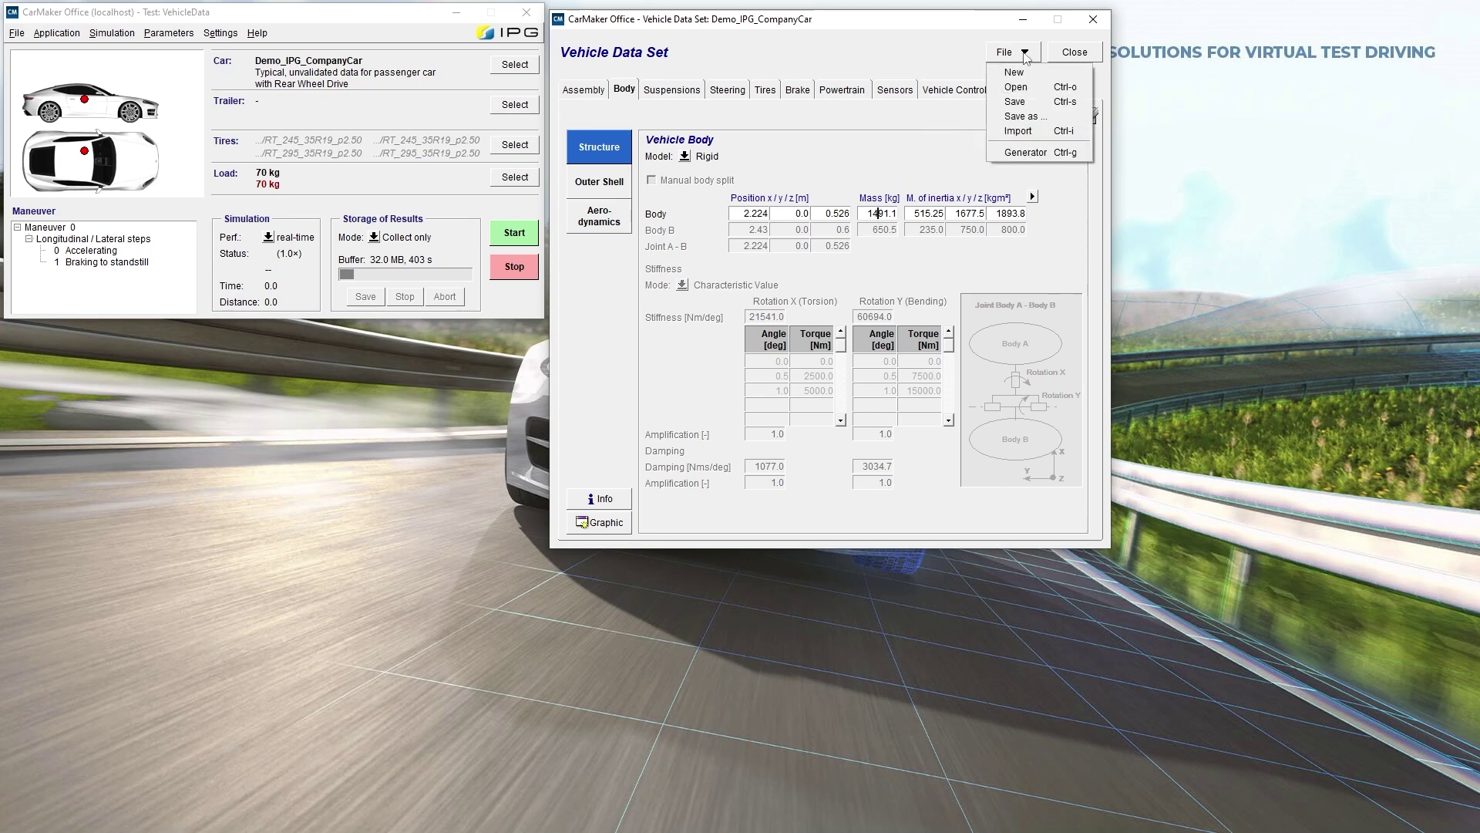
{"action": "left_click", "coordinate": [1022, 102]}
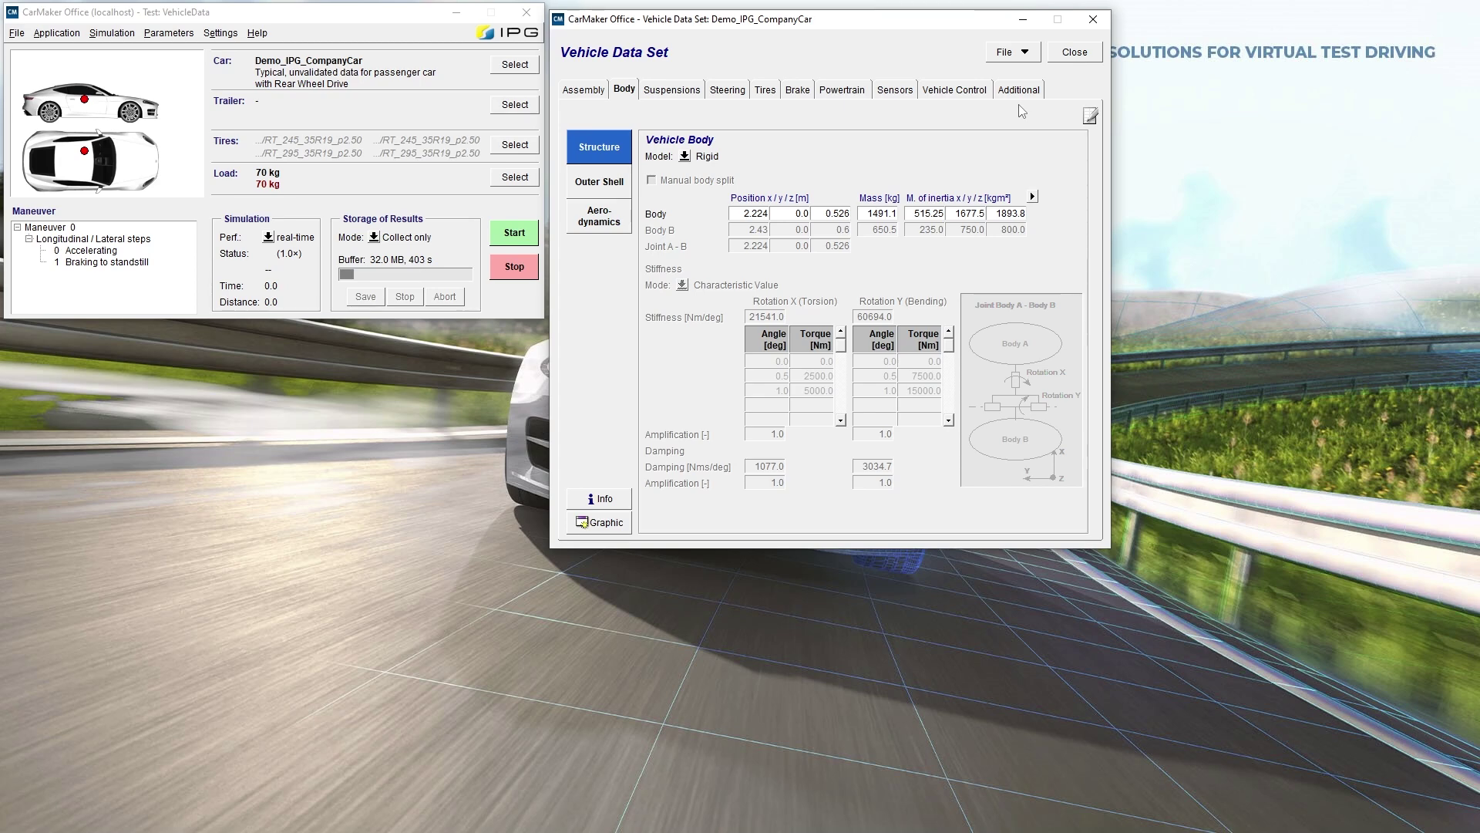
{"action": "left_click", "coordinate": [1024, 54]}
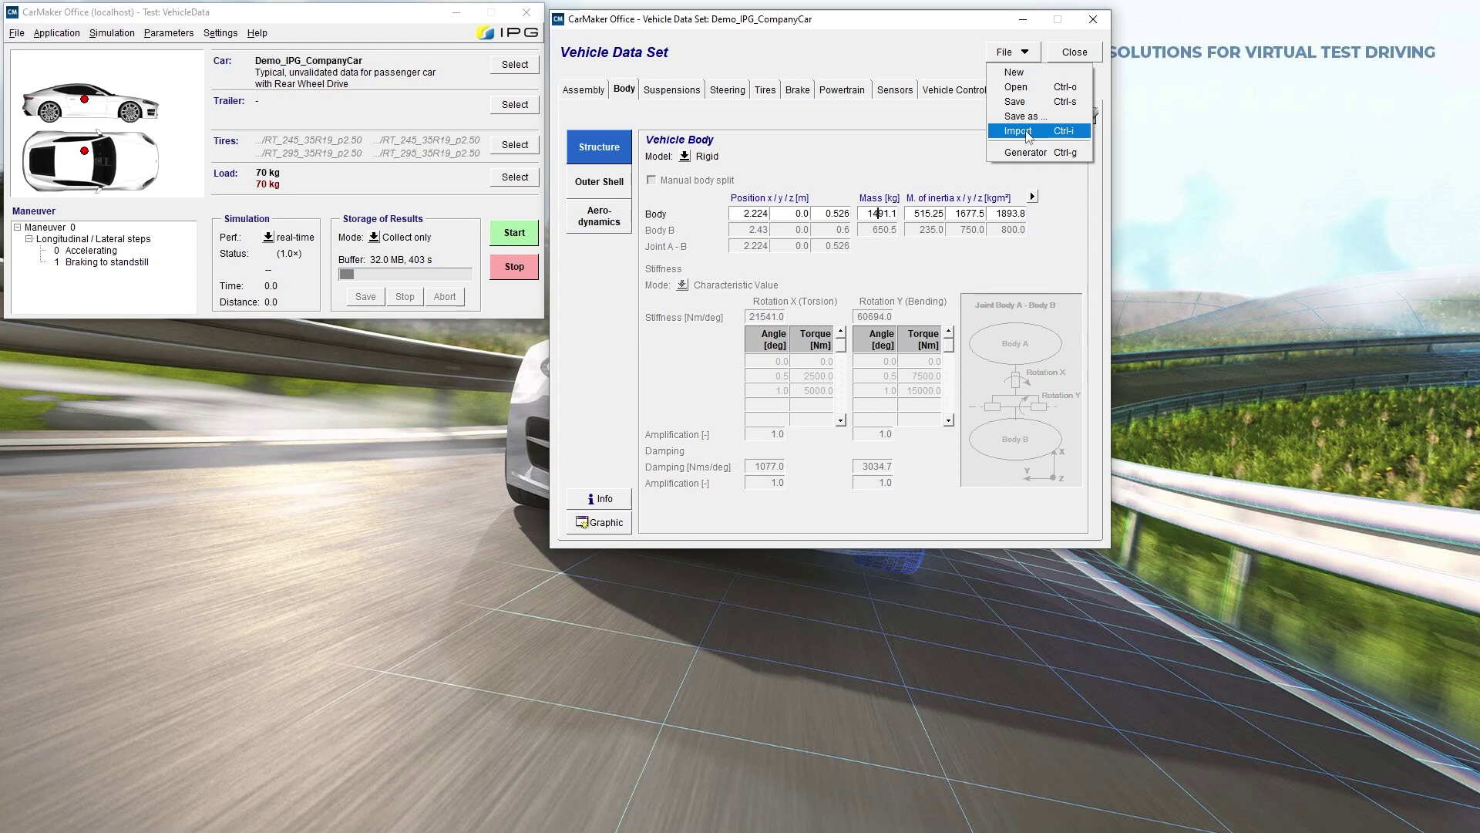
Step: Select only Gear Box and Tires for parameter import and start the import
{"action": "left_click", "coordinate": [1019, 131]}
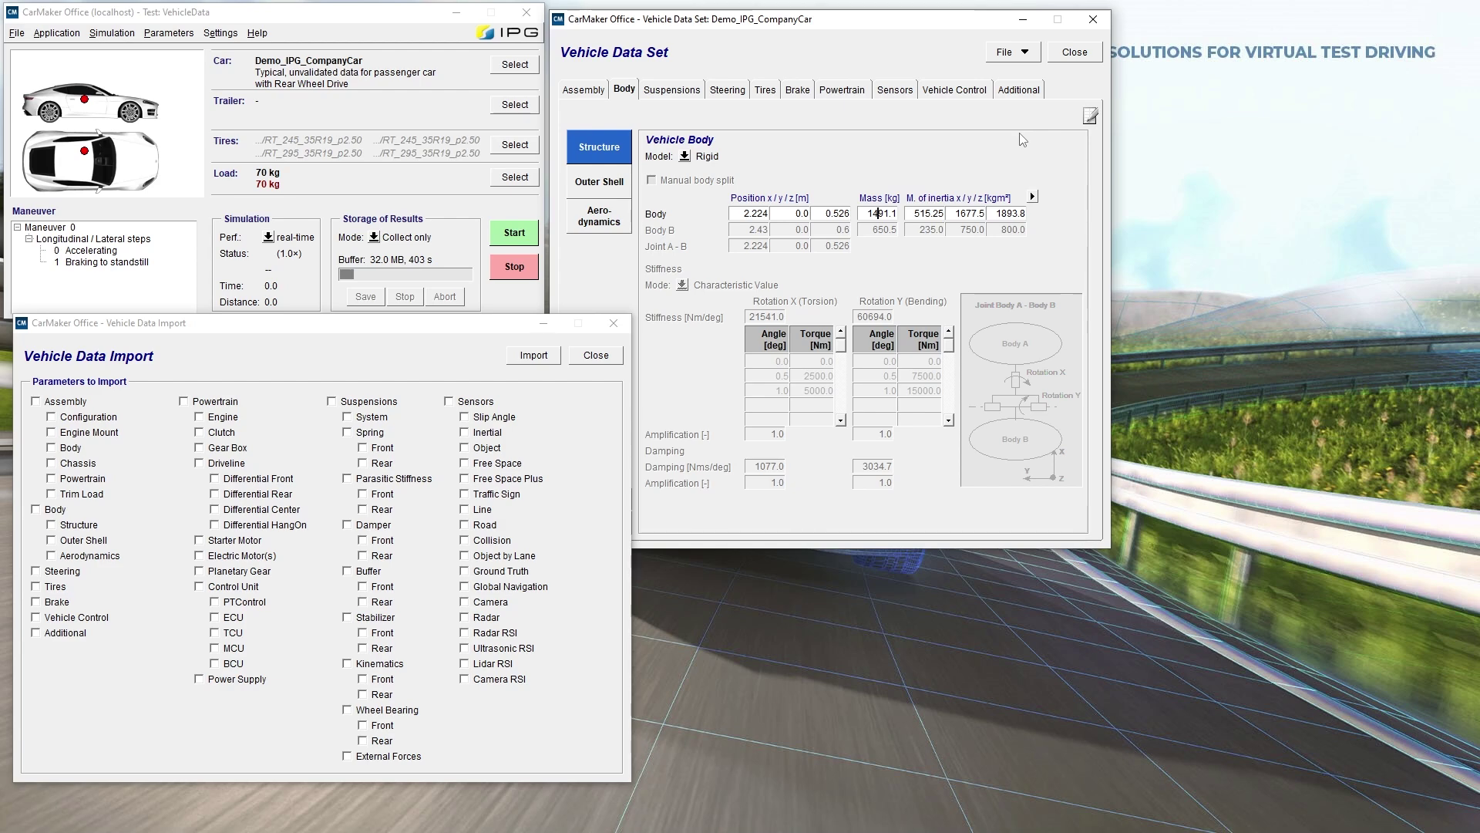
{"action": "left_click", "coordinate": [199, 448]}
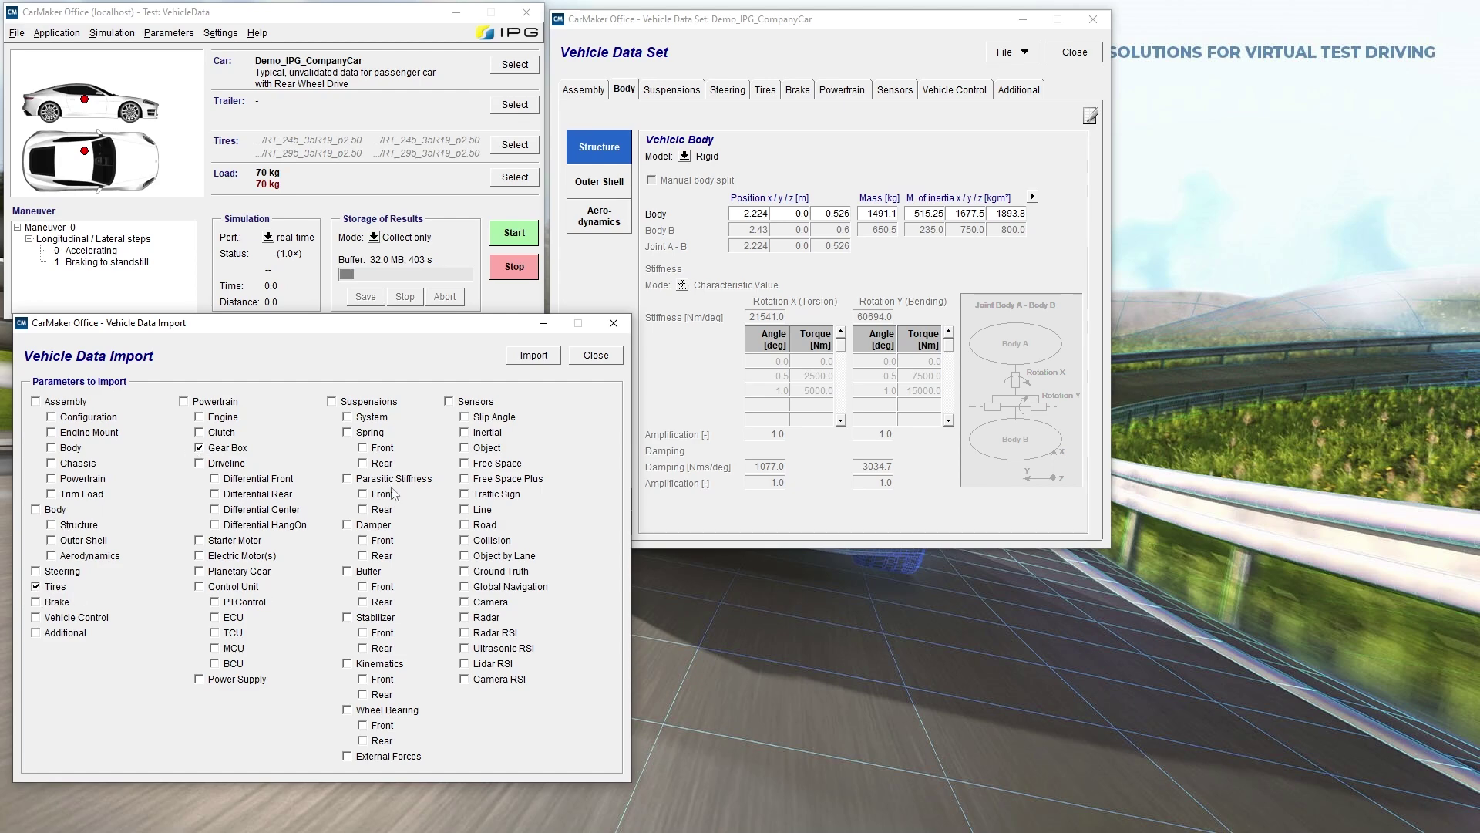
{"action": "left_click", "coordinate": [532, 357]}
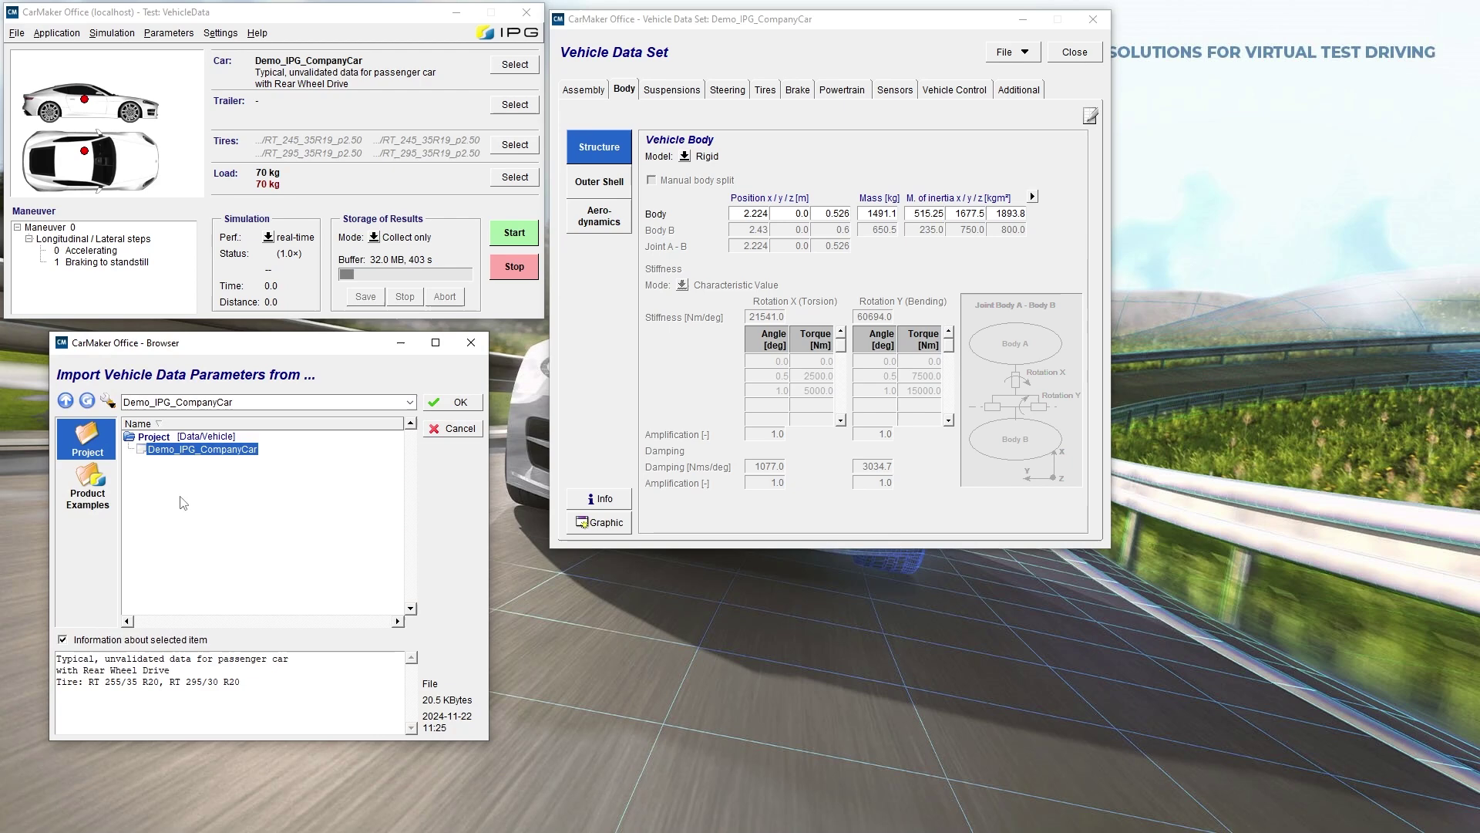
Step: Import the chosen parameters from the Demo_Audi_R8 product example
{"action": "left_click", "coordinate": [99, 503]}
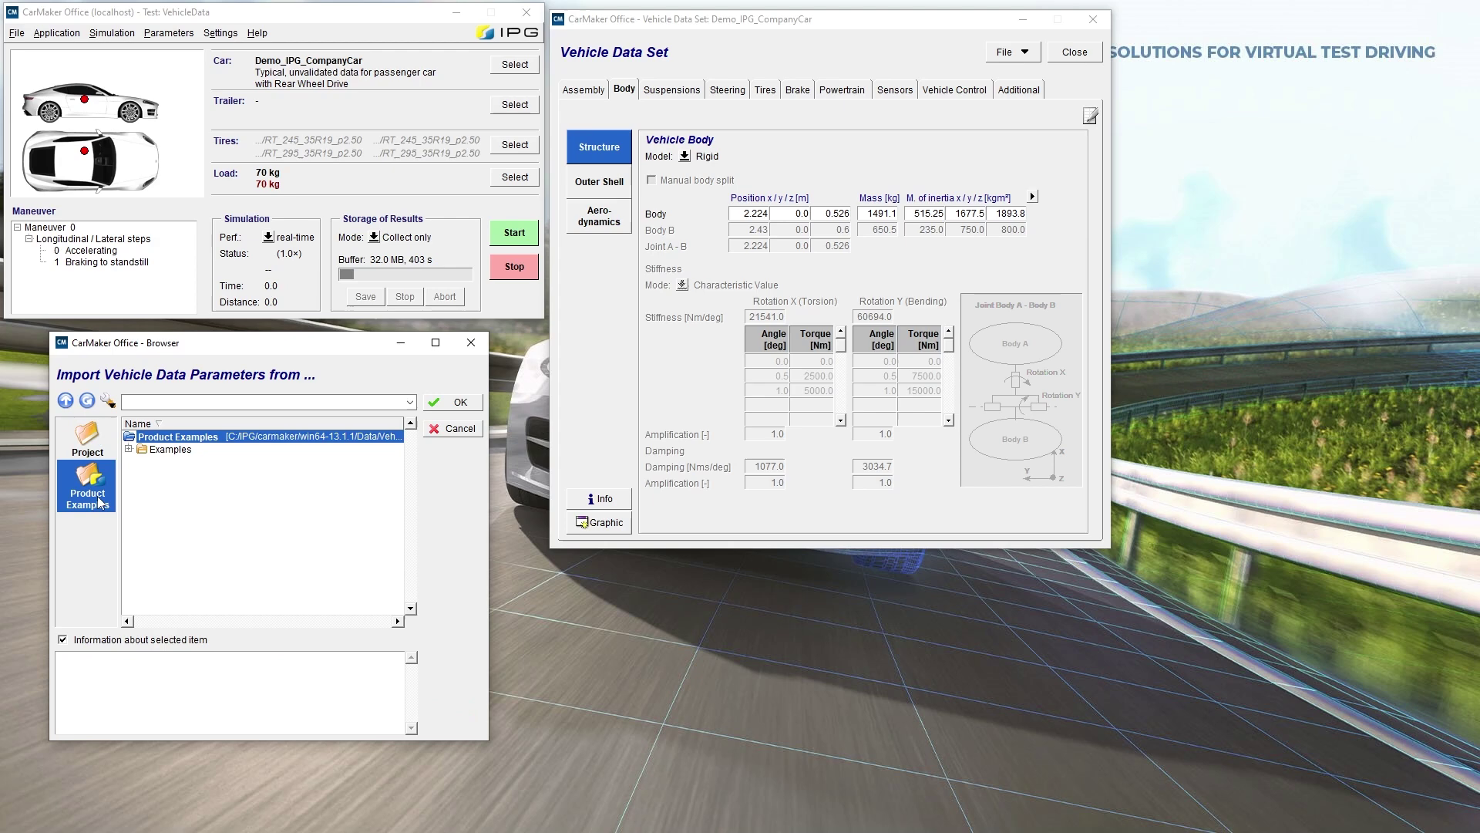
{"action": "double_click", "coordinate": [178, 450]}
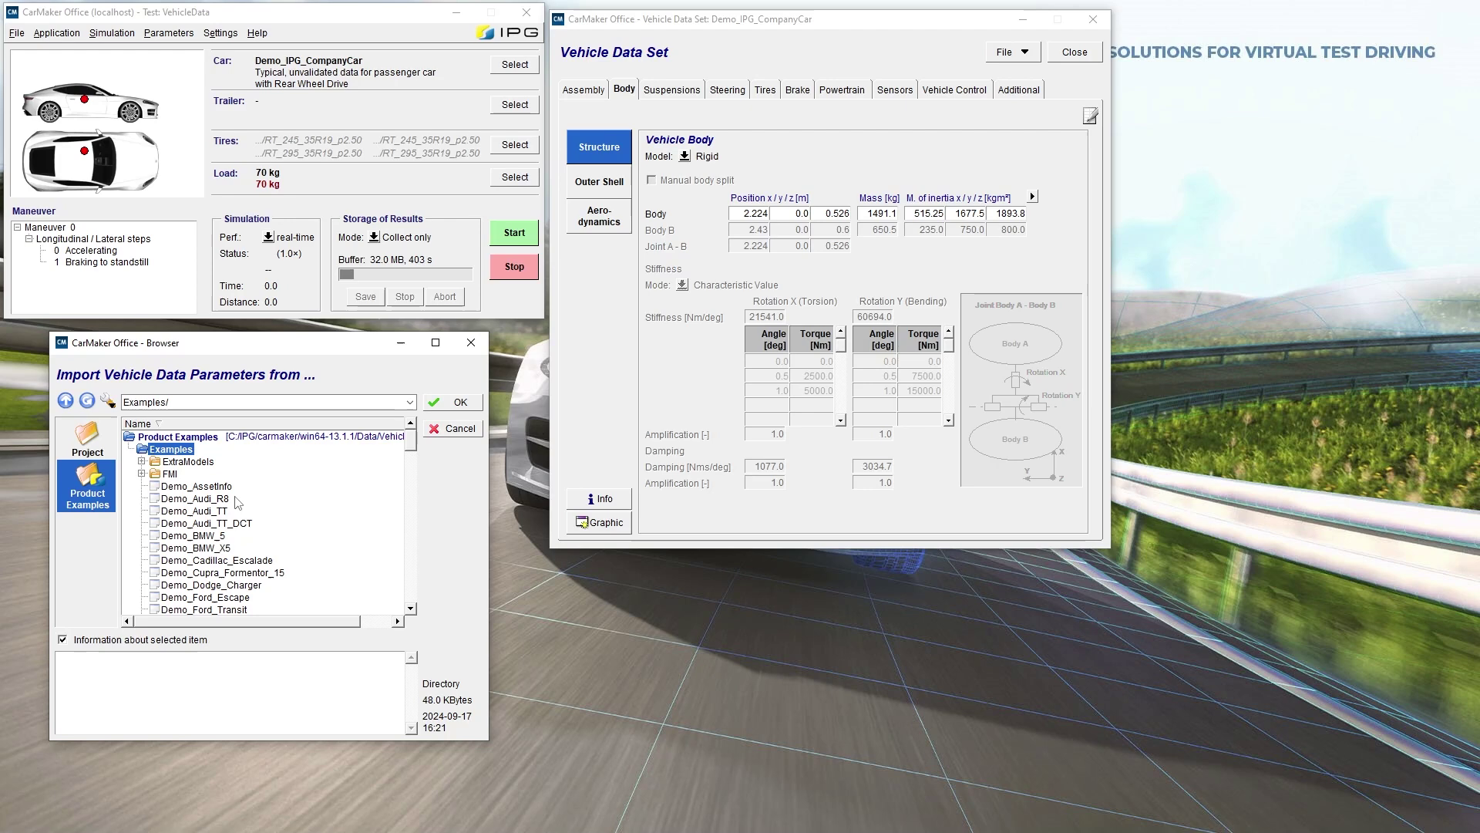
{"action": "left_click", "coordinate": [227, 501]}
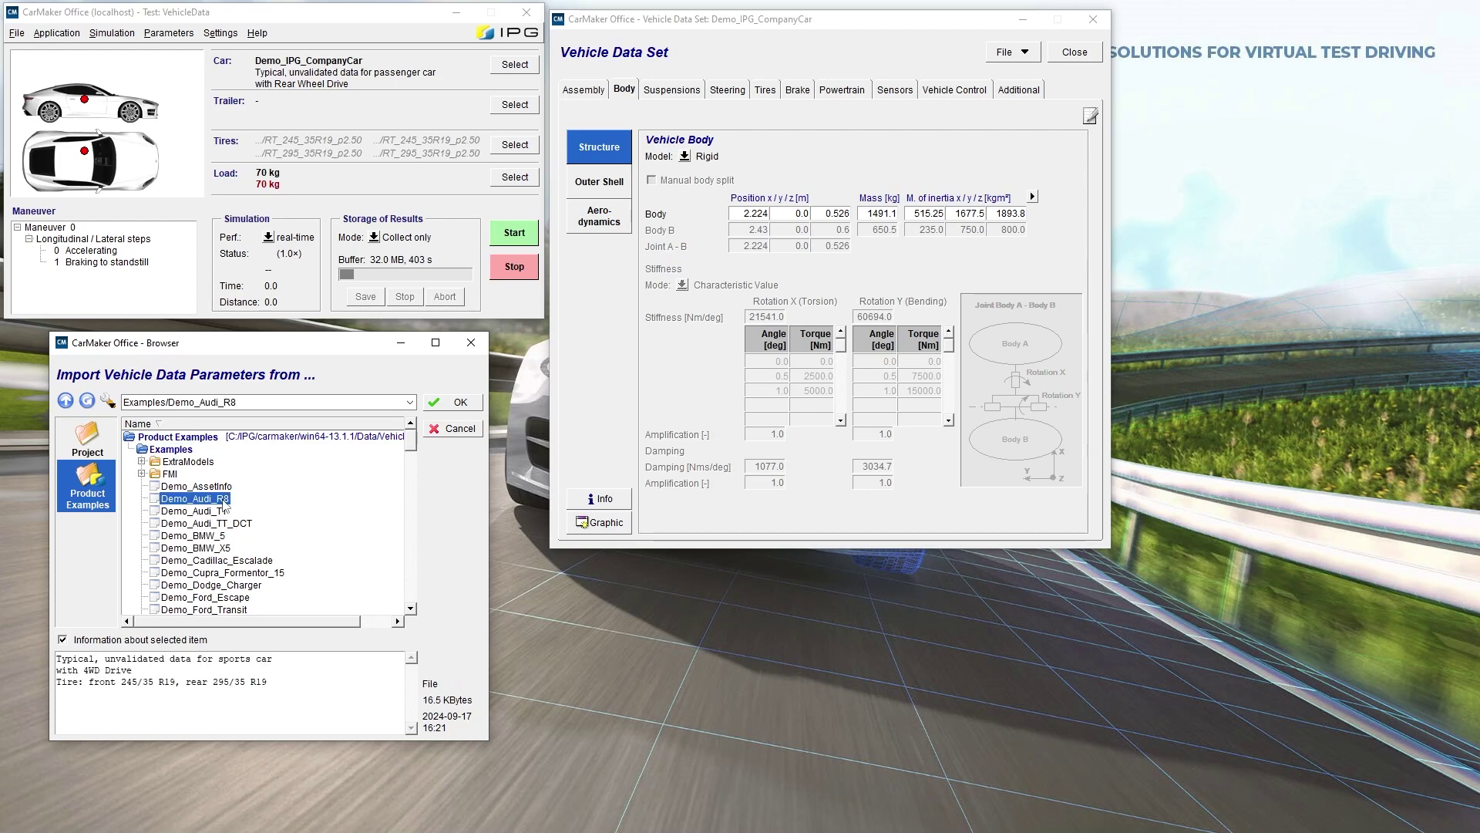
{"action": "left_click", "coordinate": [450, 403]}
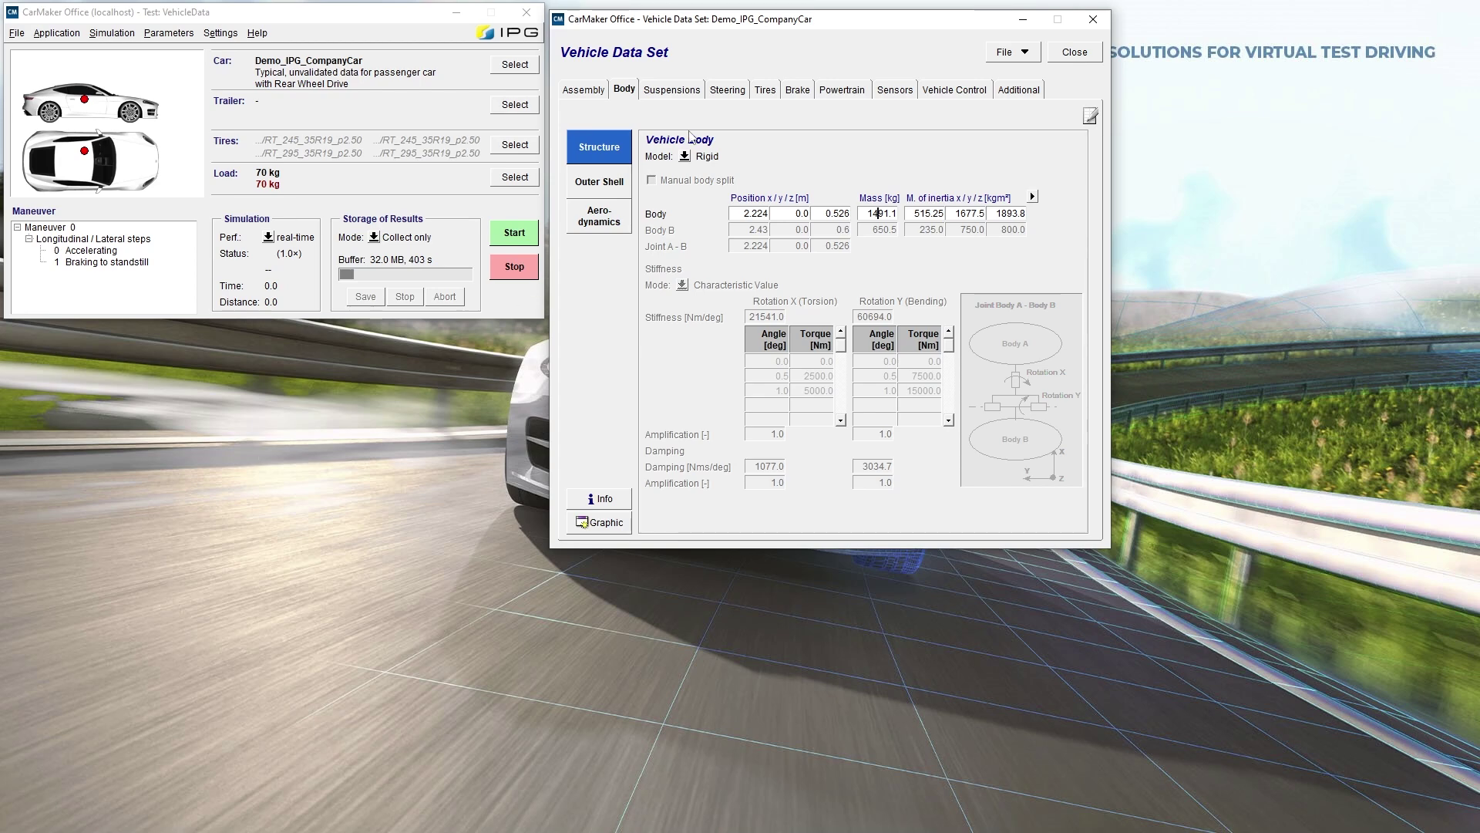
Step: Review the Tires tab showing RT_245_35R19 front and RT_295_35R19 rear tires
{"action": "left_click", "coordinate": [773, 89]}
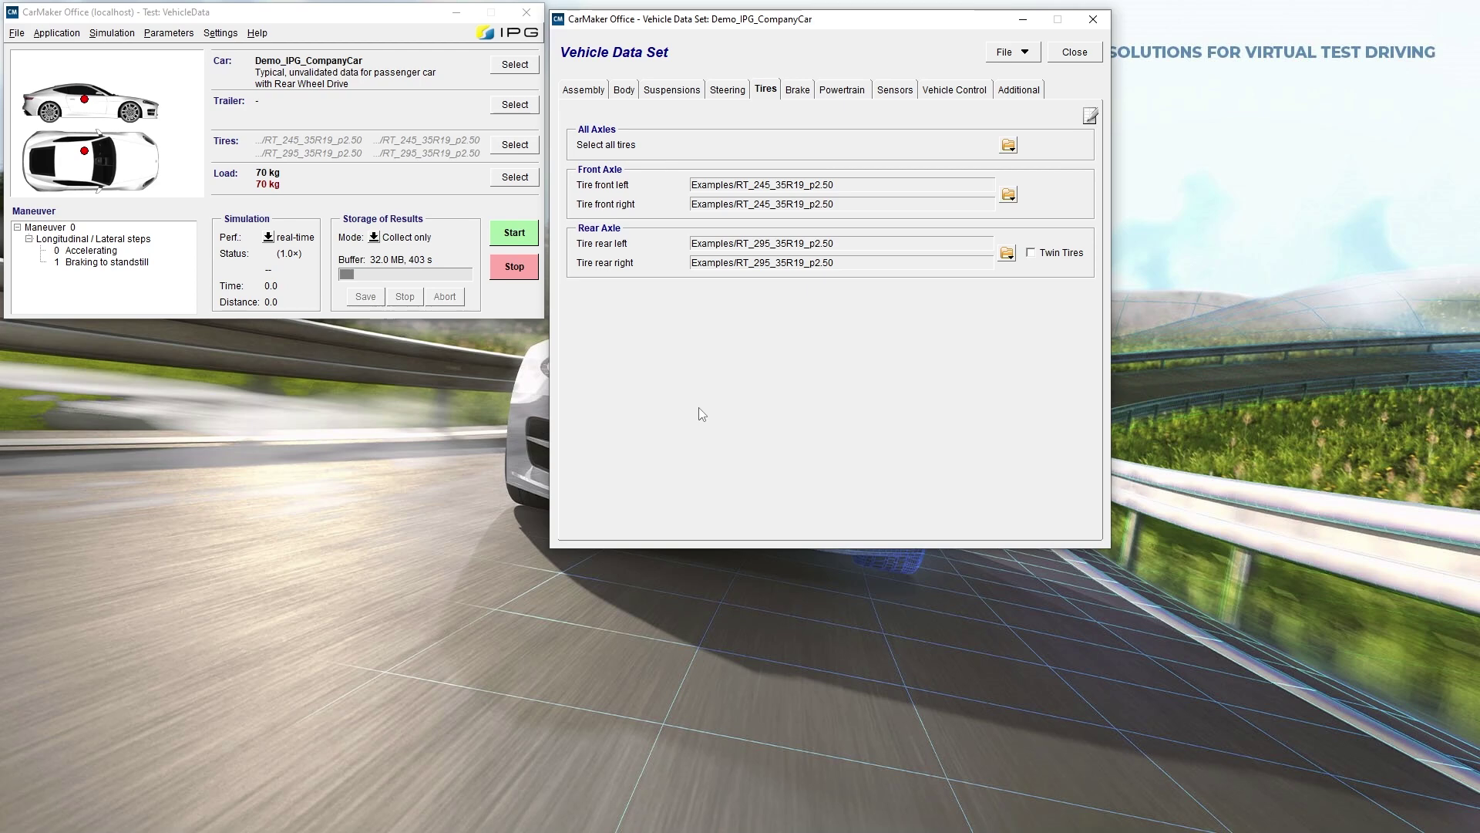
Step: Open the Demo_Audi_R8 product example car file in the text editor
{"action": "left_click", "coordinate": [1005, 56]}
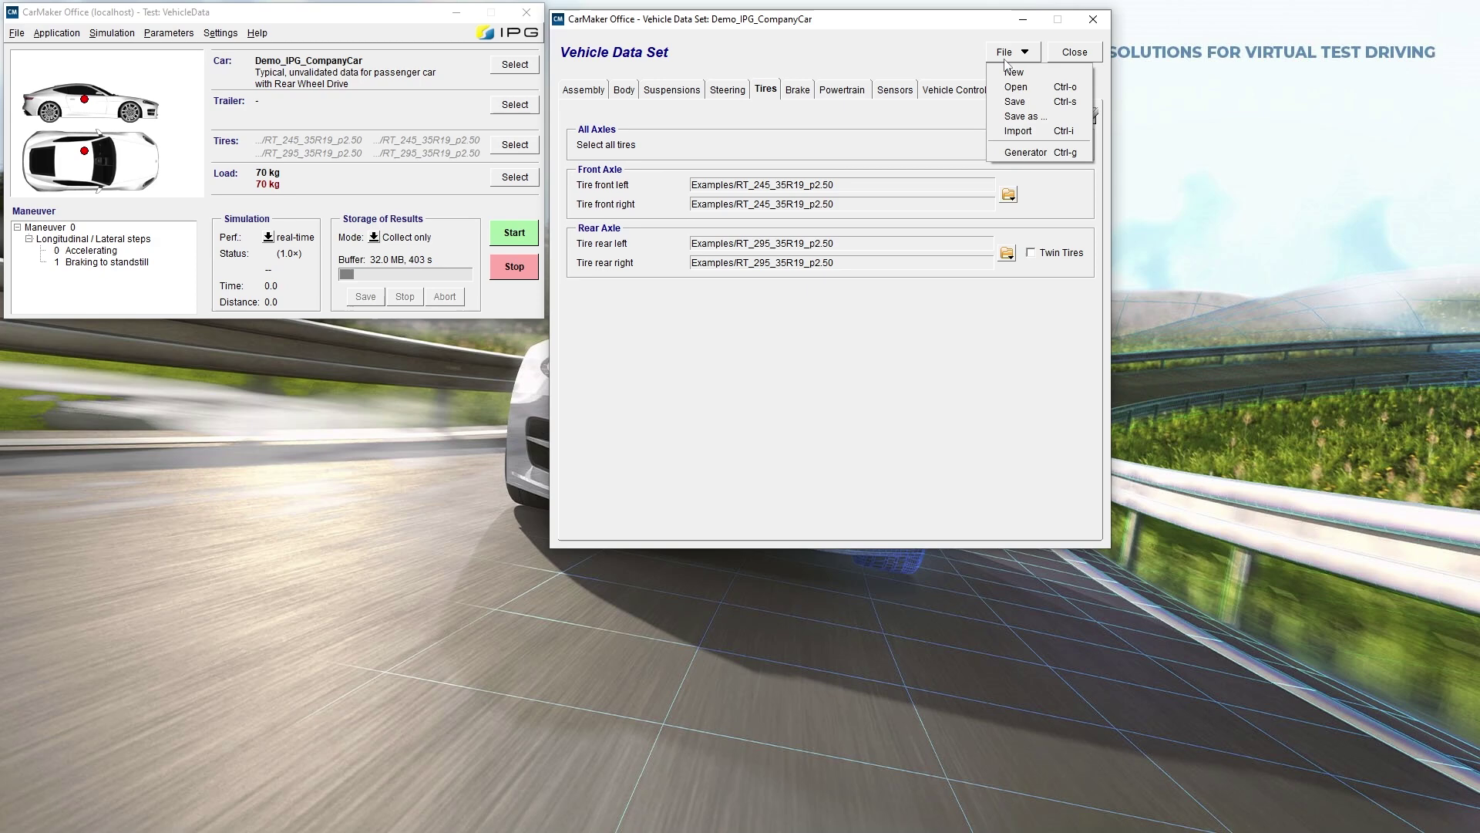
{"action": "left_click", "coordinate": [1024, 89]}
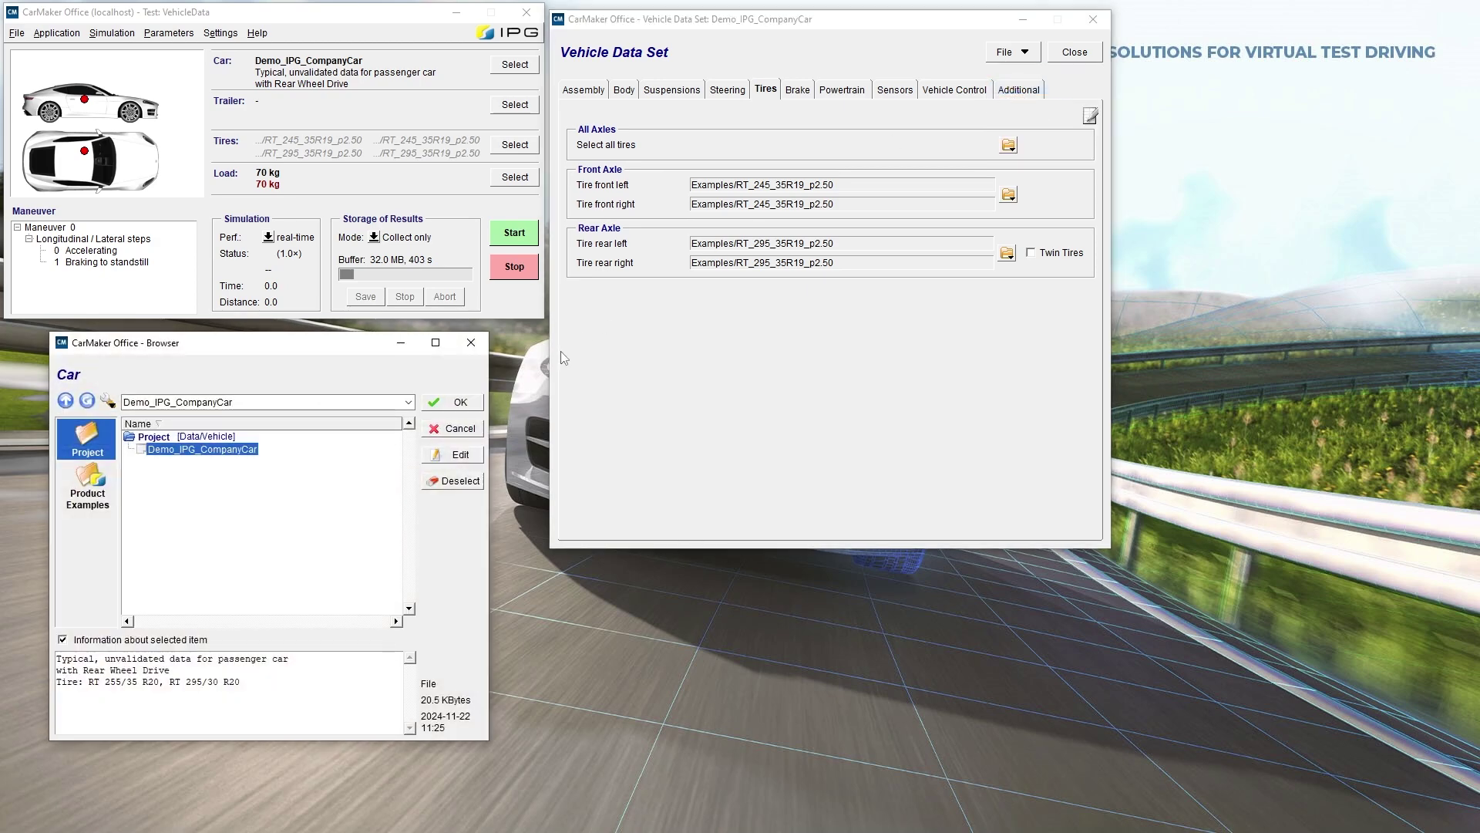
{"action": "left_click", "coordinate": [87, 476]}
{"action": "double_click", "coordinate": [159, 450]}
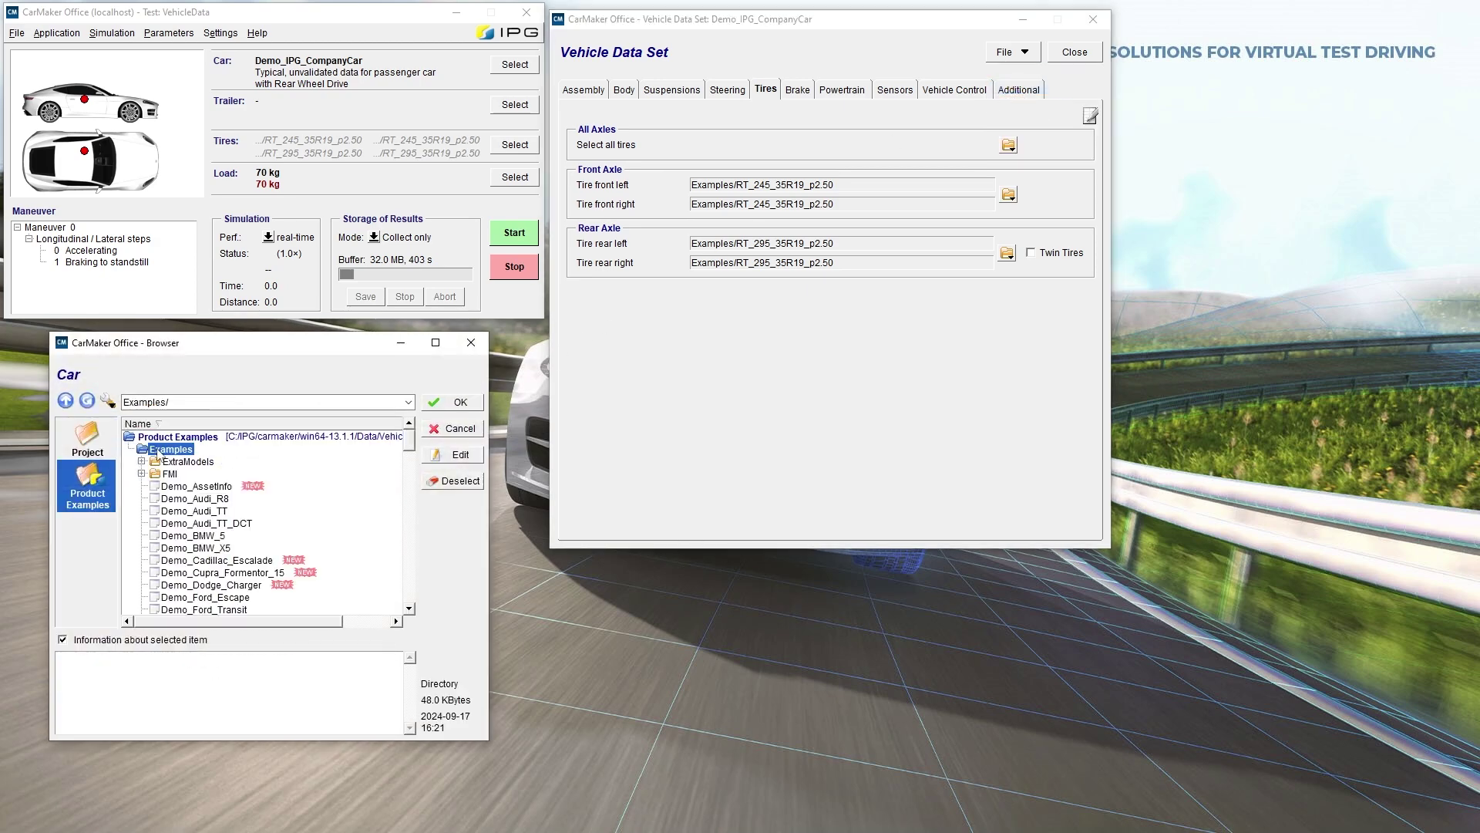
{"action": "right_click", "coordinate": [198, 500]}
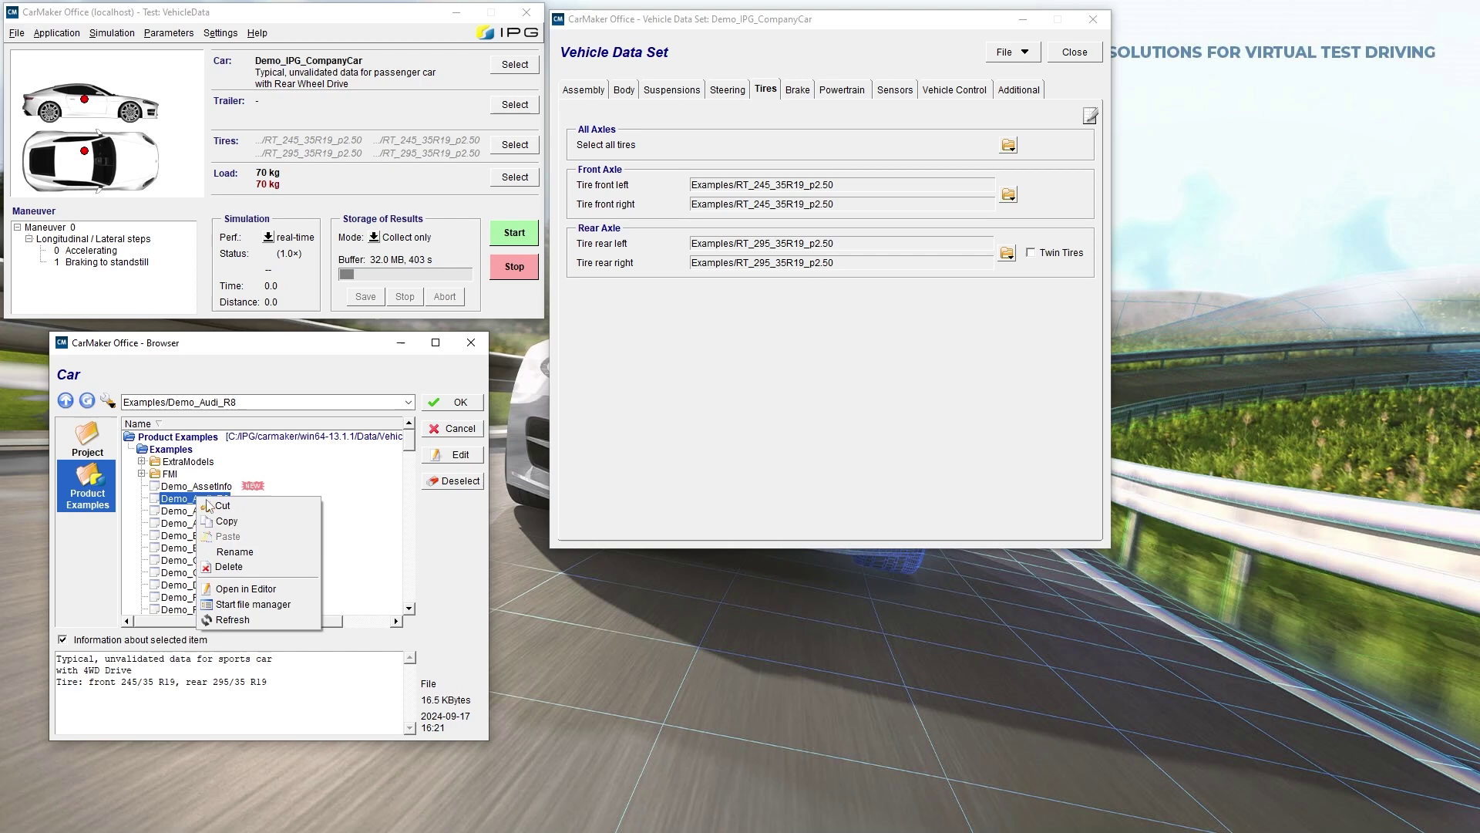
{"action": "left_click", "coordinate": [254, 590]}
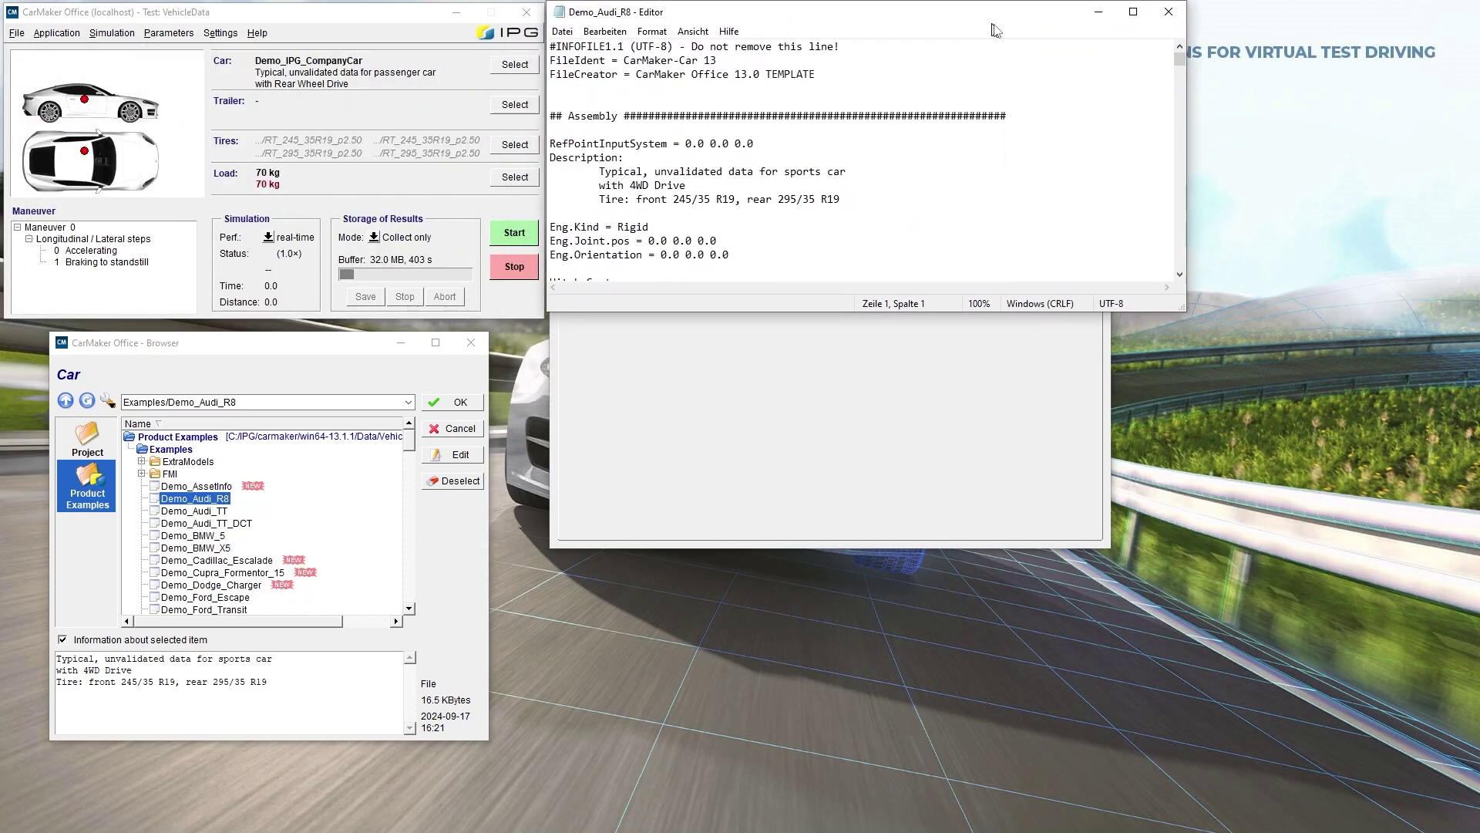
Step: Enlarge the Demo_Audi_R8 editor window to show more parameter lines
{"action": "left_click_drag", "start_coordinate": [1184, 310], "coordinate": [1303, 722]}
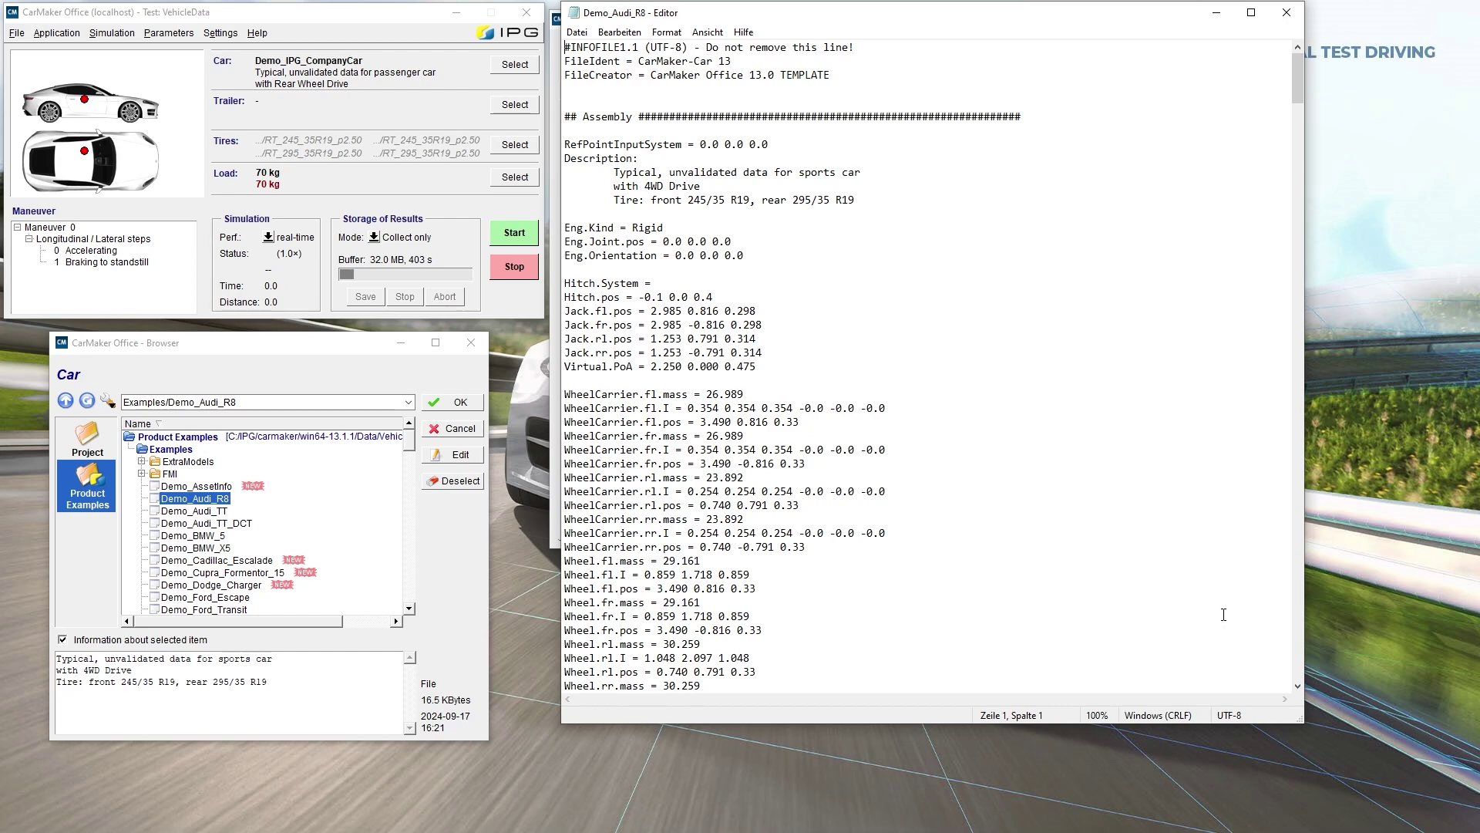
{"action": "key", "text": "ctrl+a"}
{"action": "left_click", "coordinate": [516, 760]}
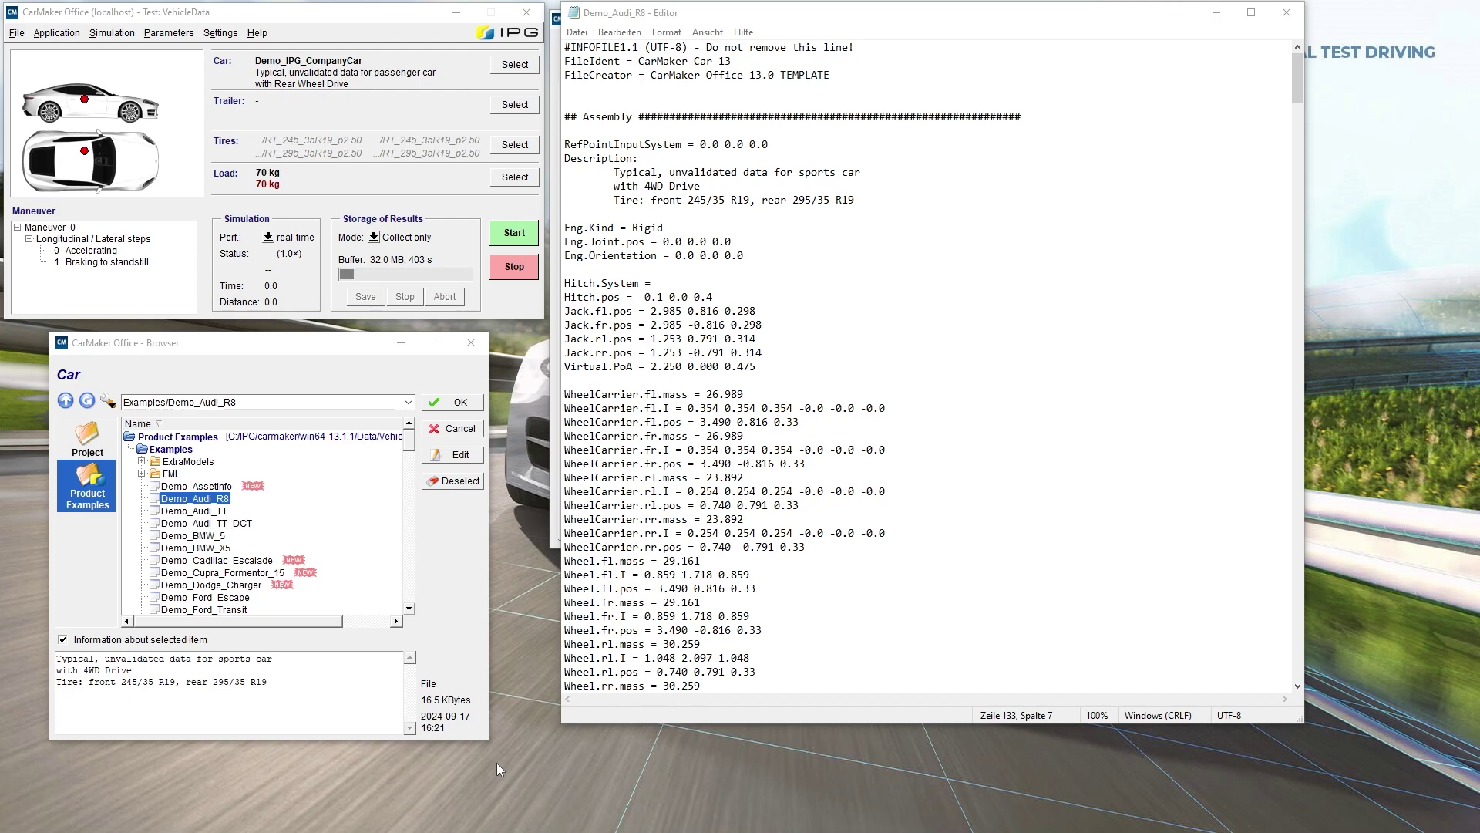
Step: Scroll to the Demo_Audi_R8 Body section with body mass 1424.2 and Aero parameters
{"action": "scroll", "coordinate": [990, 488], "scroll_direction": "down", "scroll_amount": 8}
{"action": "scroll", "coordinate": [908, 495], "scroll_direction": "down", "scroll_amount": 8}
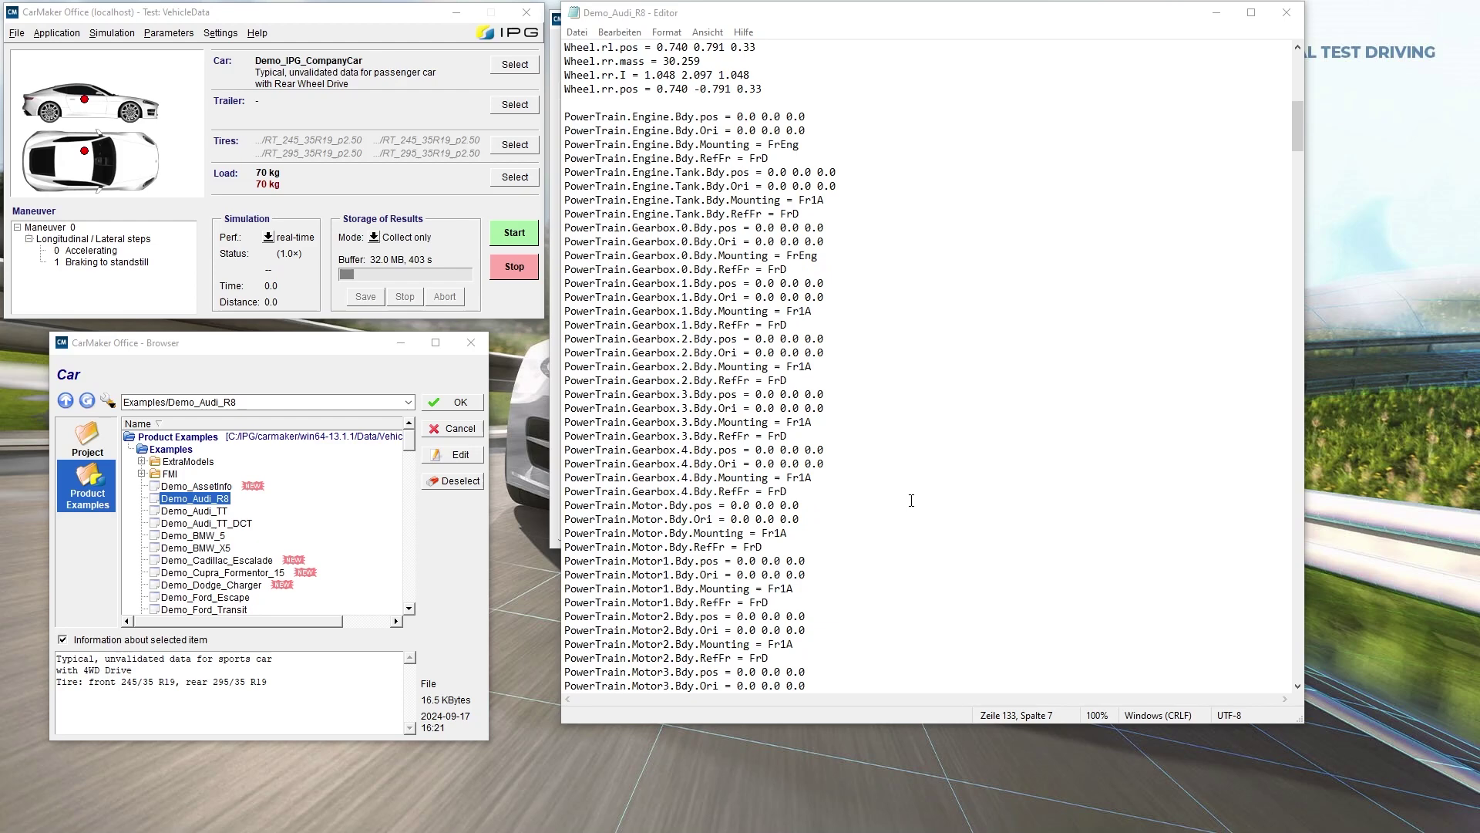
{"action": "scroll", "coordinate": [869, 489], "scroll_direction": "down", "scroll_amount": 6}
{"action": "scroll", "coordinate": [868, 489], "scroll_direction": "down", "scroll_amount": 11}
{"action": "scroll", "coordinate": [810, 486], "scroll_direction": "down", "scroll_amount": 3}
{"action": "scroll", "coordinate": [765, 485], "scroll_direction": "down", "scroll_amount": 1}
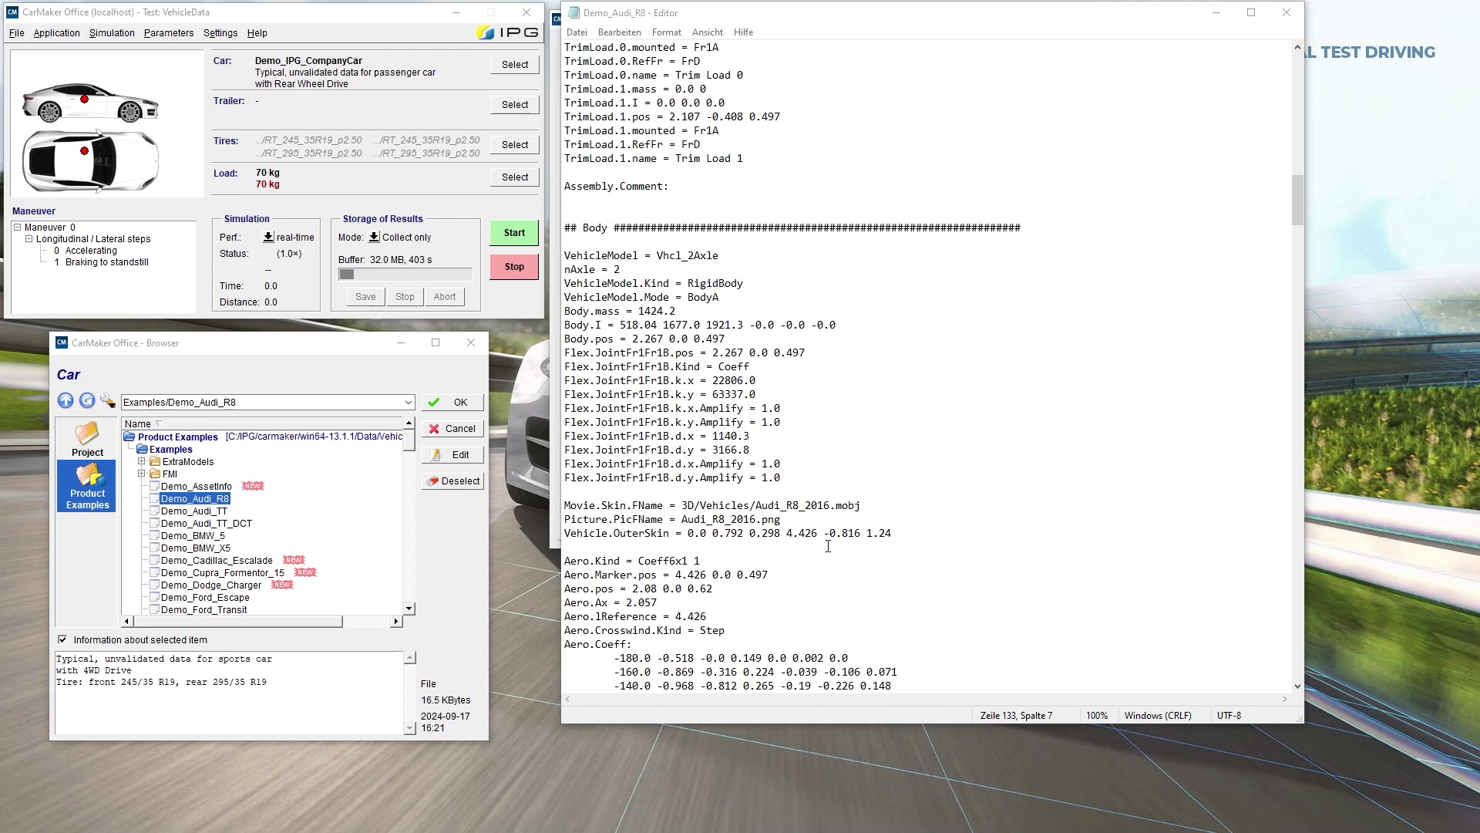
{"action": "scroll", "coordinate": [629, 580], "scroll_direction": "down", "scroll_amount": 1}
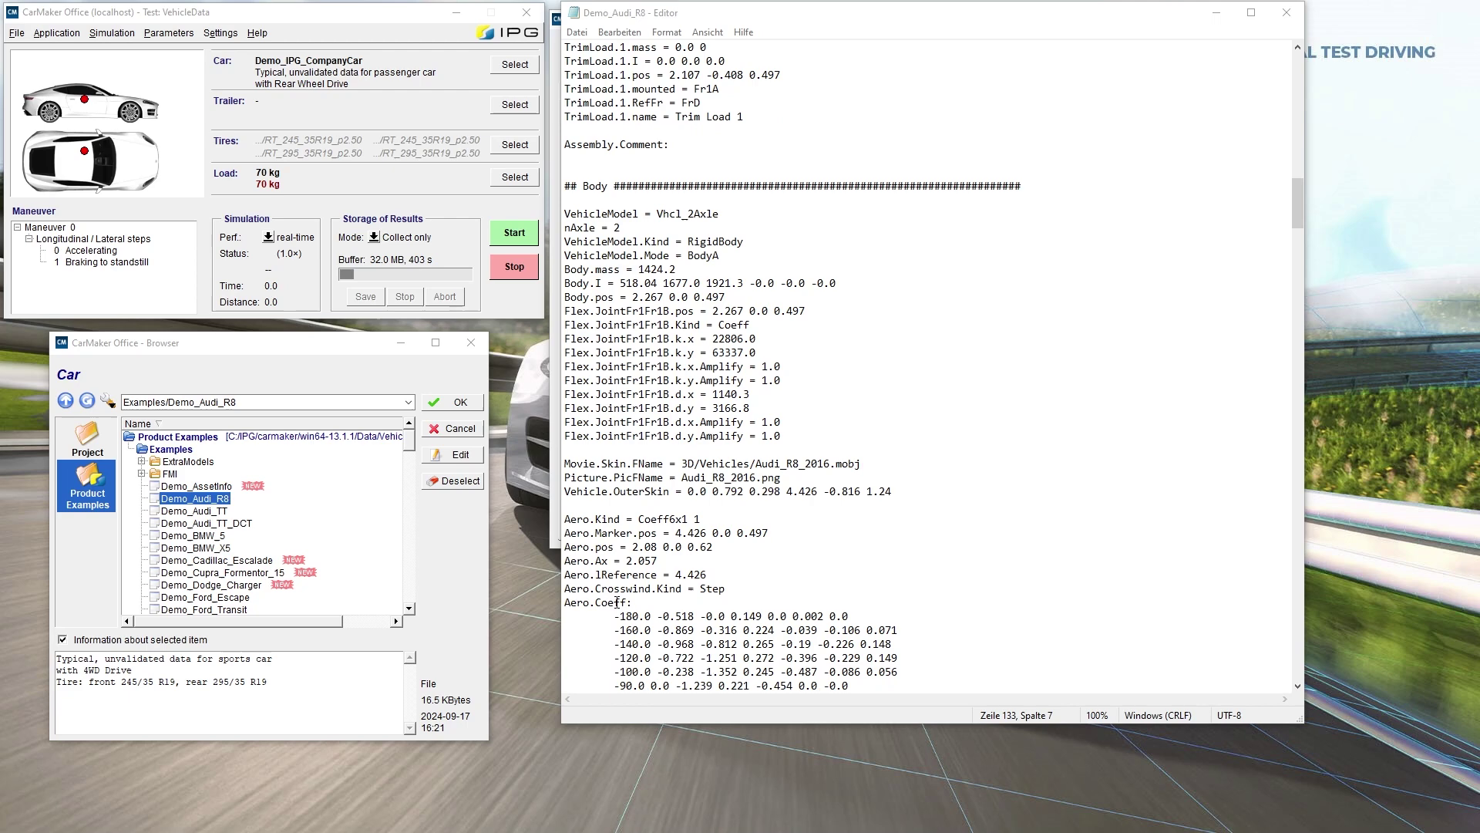
{"action": "scroll", "coordinate": [608, 568], "scroll_direction": "down", "scroll_amount": 1}
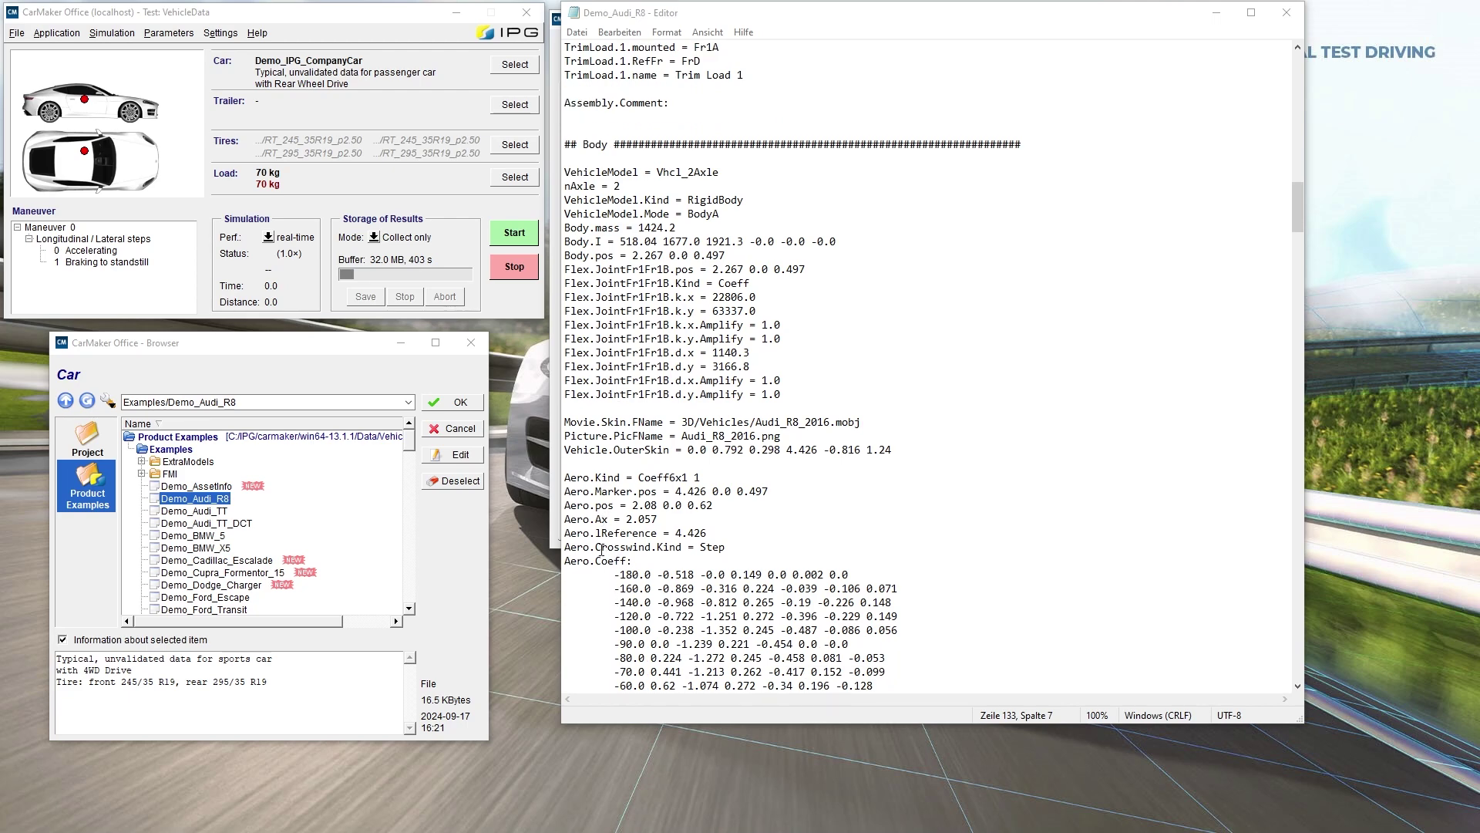
Step: Highlight the Aero.pos parameter name and continue scrolling through the file
{"action": "left_click_drag", "start_coordinate": [614, 505], "coordinate": [564, 505]}
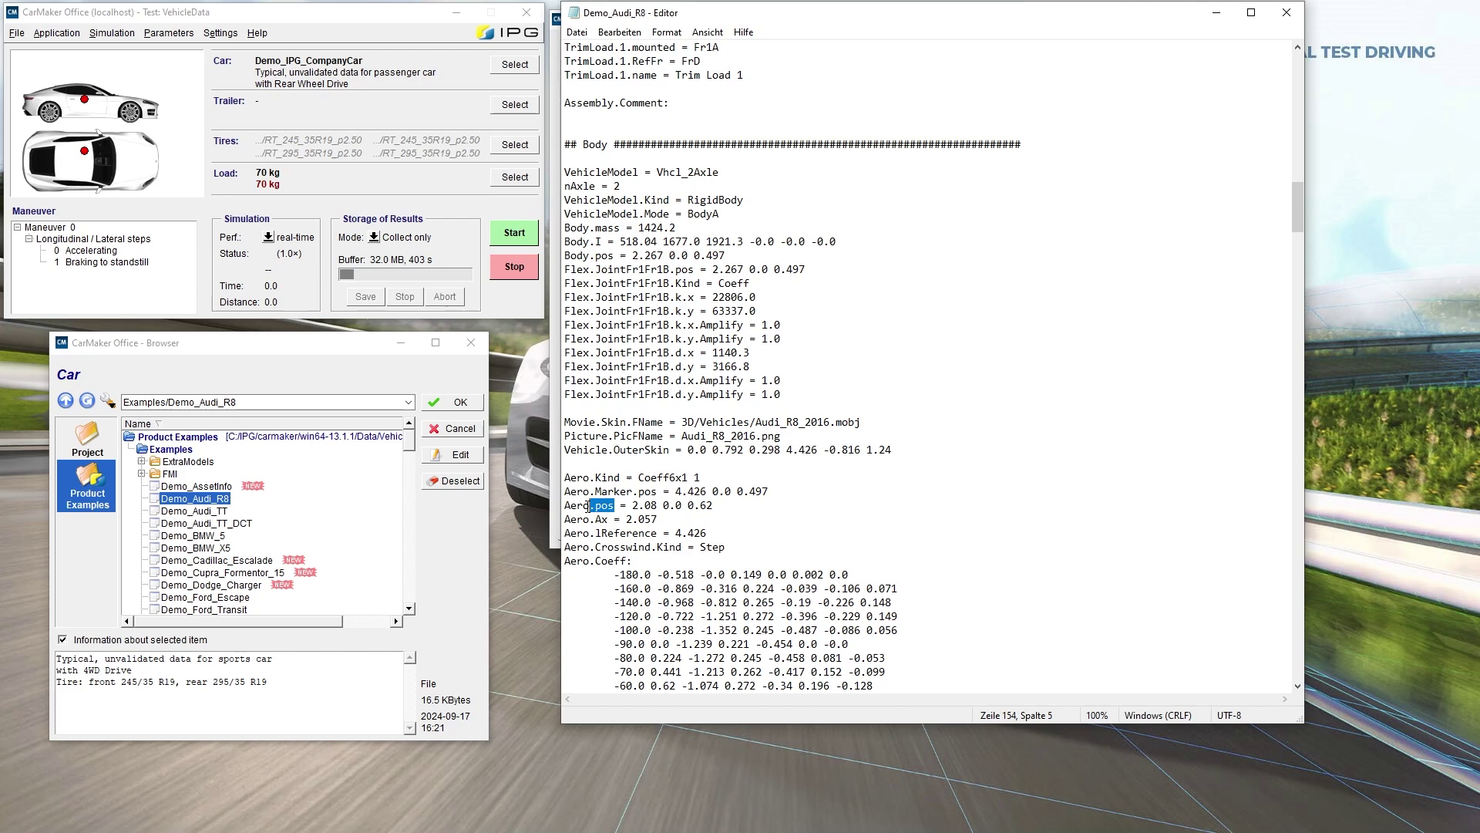
{"action": "left_click", "coordinate": [524, 734]}
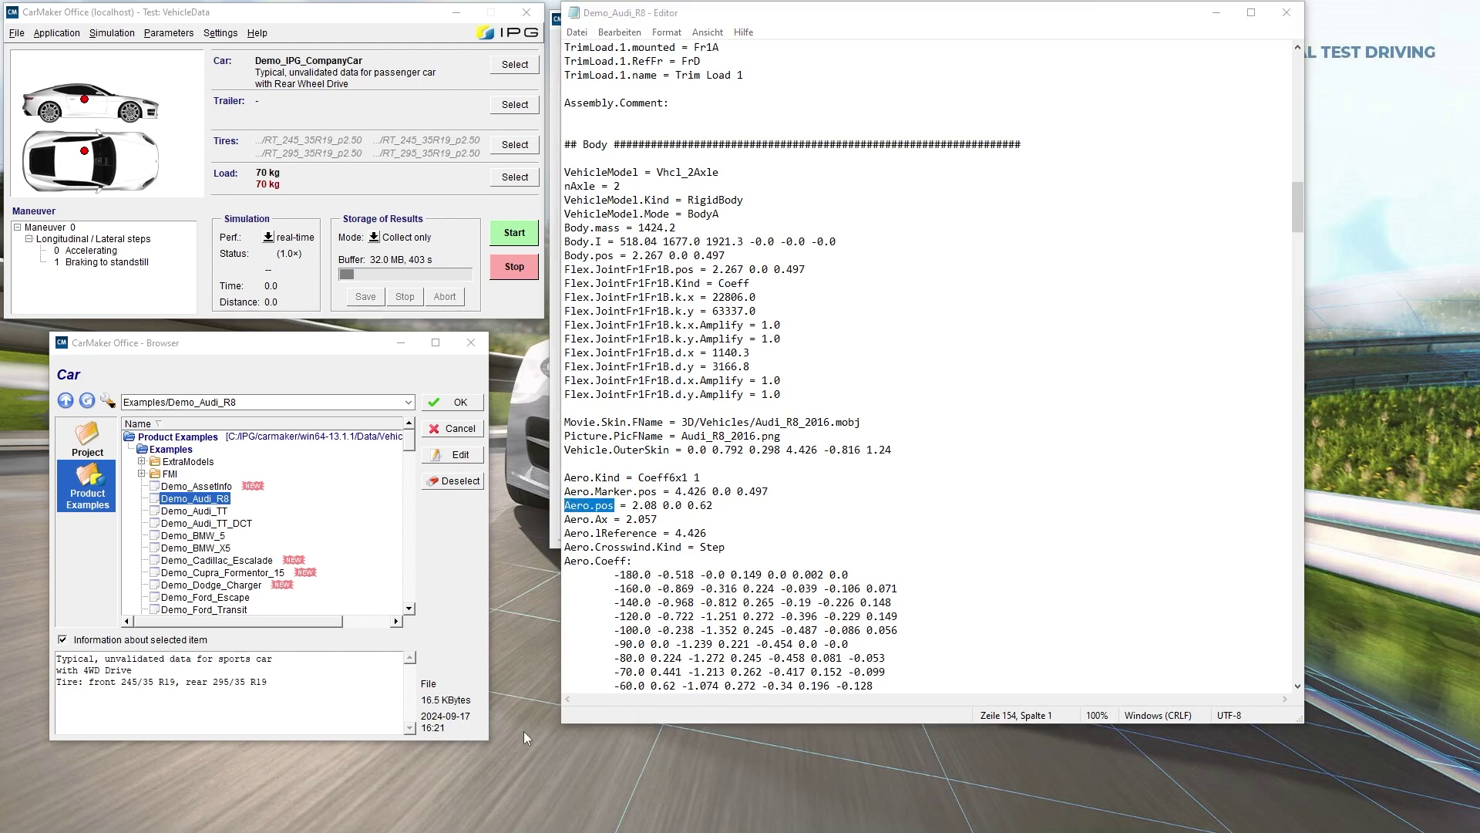
{"action": "scroll", "coordinate": [782, 511], "scroll_direction": "down", "scroll_amount": 4}
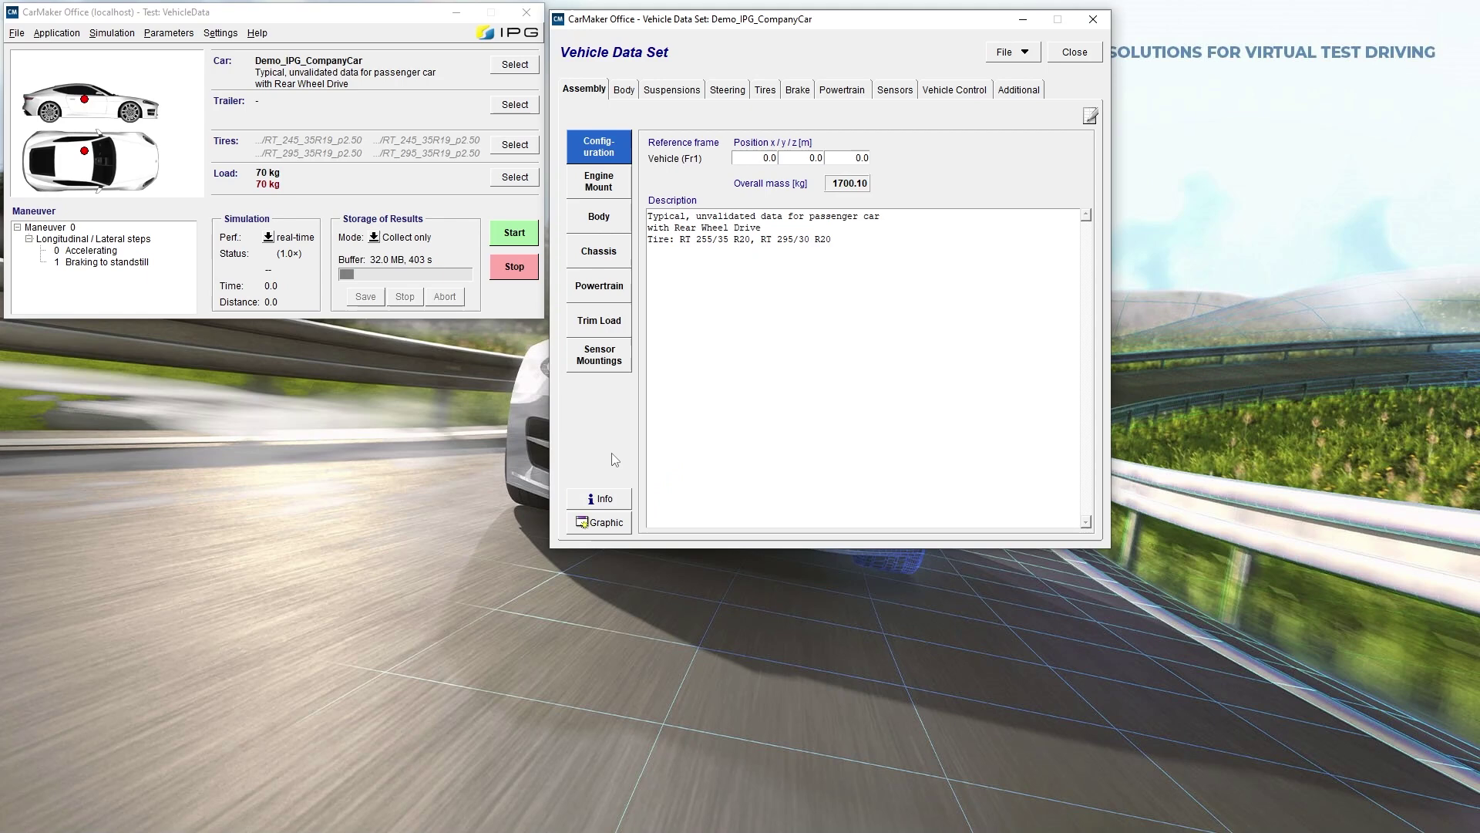
{"action": "left_click", "coordinate": [601, 522]}
Step: Launch the Vehicle Data Set Generator from the File menu
{"action": "left_click", "coordinate": [1011, 52]}
{"action": "left_click", "coordinate": [1006, 157]}
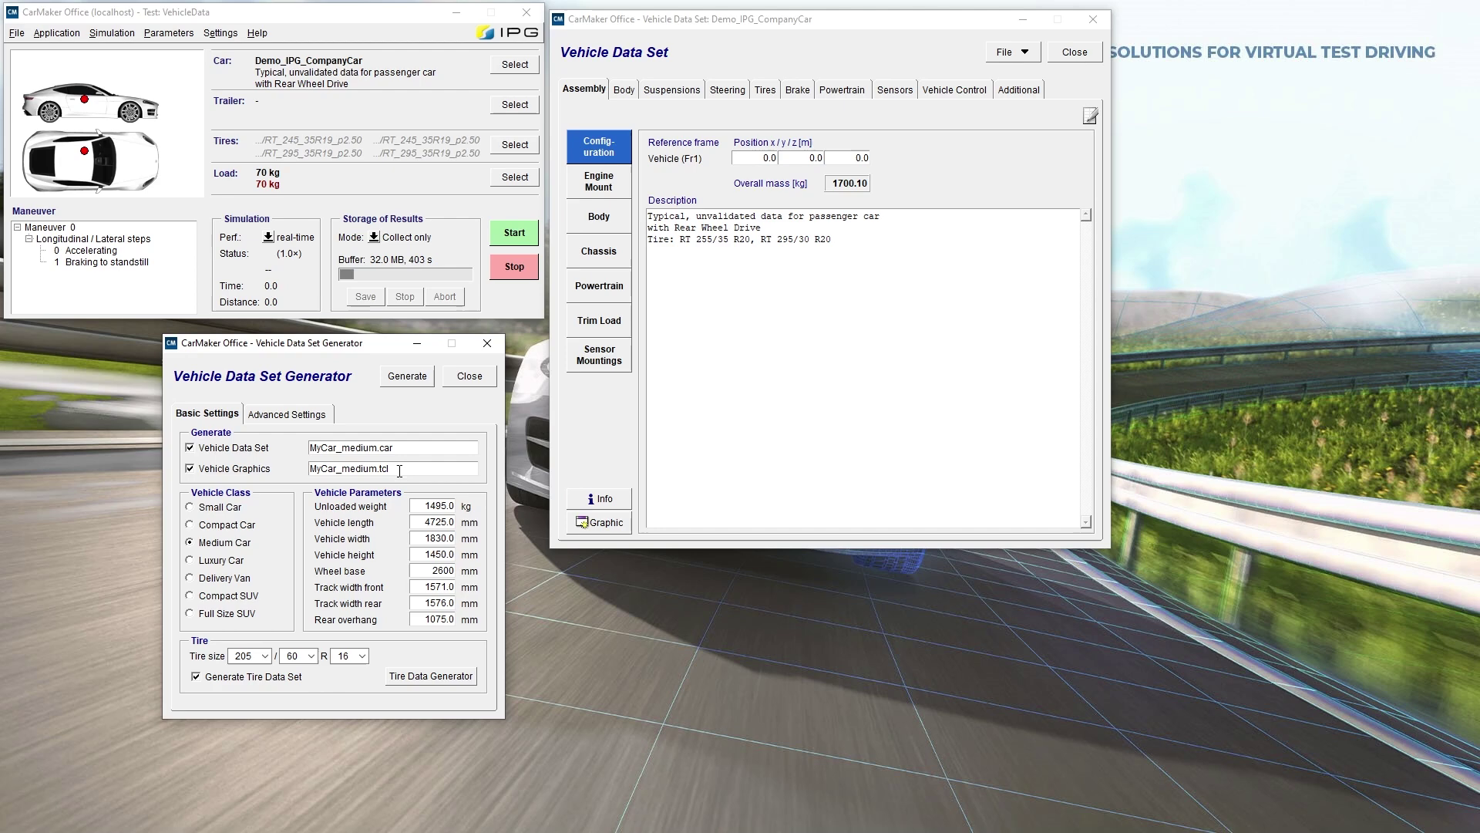
Step: Enter a 2900 mm wheel base and 1500 kg unloaded weight
{"action": "left_click_drag", "start_coordinate": [434, 570], "coordinate": [463, 570]}
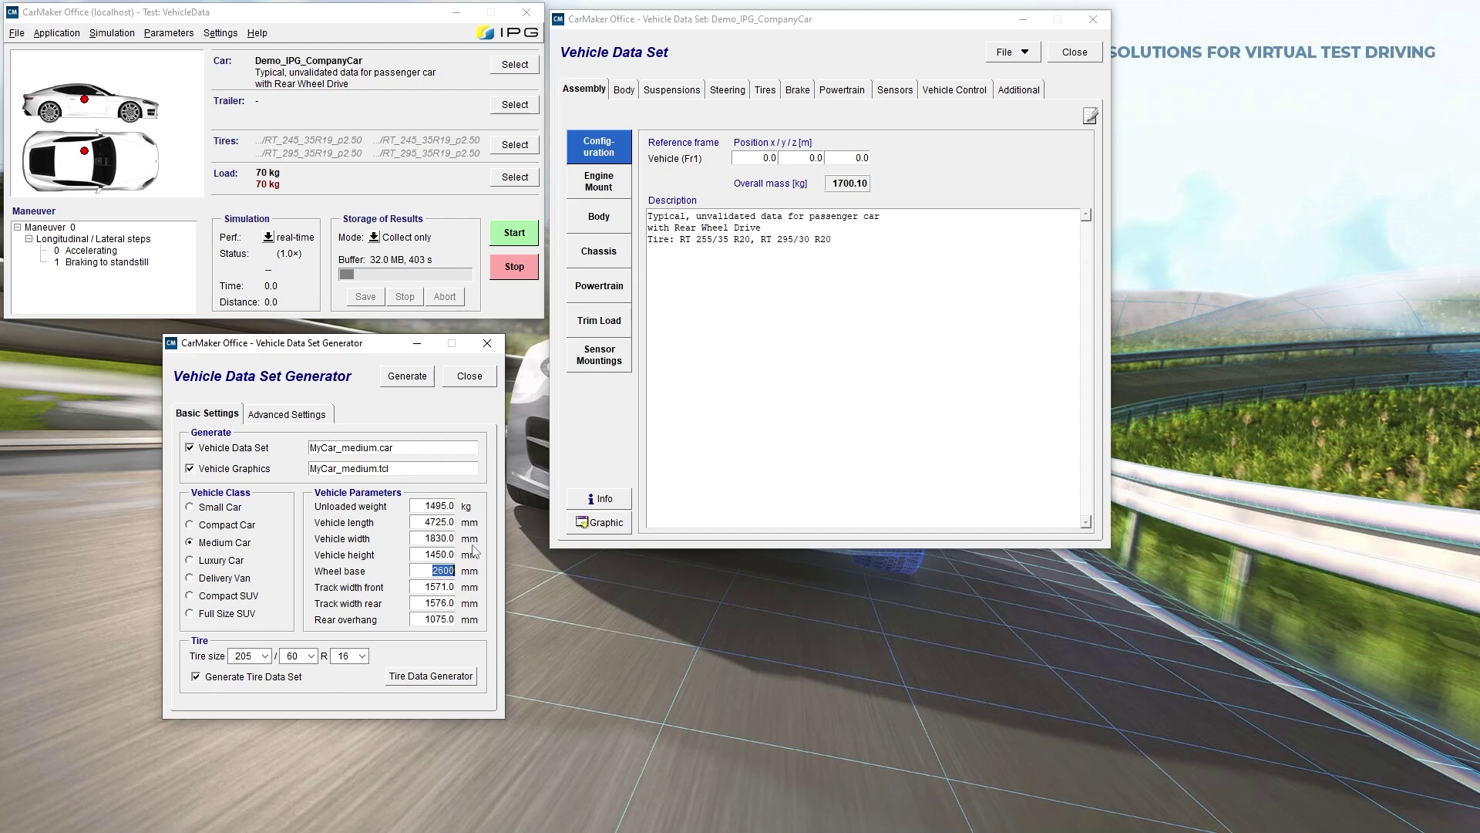
{"action": "type", "text": "2900"}
{"action": "double_click", "coordinate": [432, 505]}
{"action": "type", "text": "1500"}
Step: Set the engine nominal power to 150 kW in Advanced Settings
{"action": "left_click", "coordinate": [324, 417]}
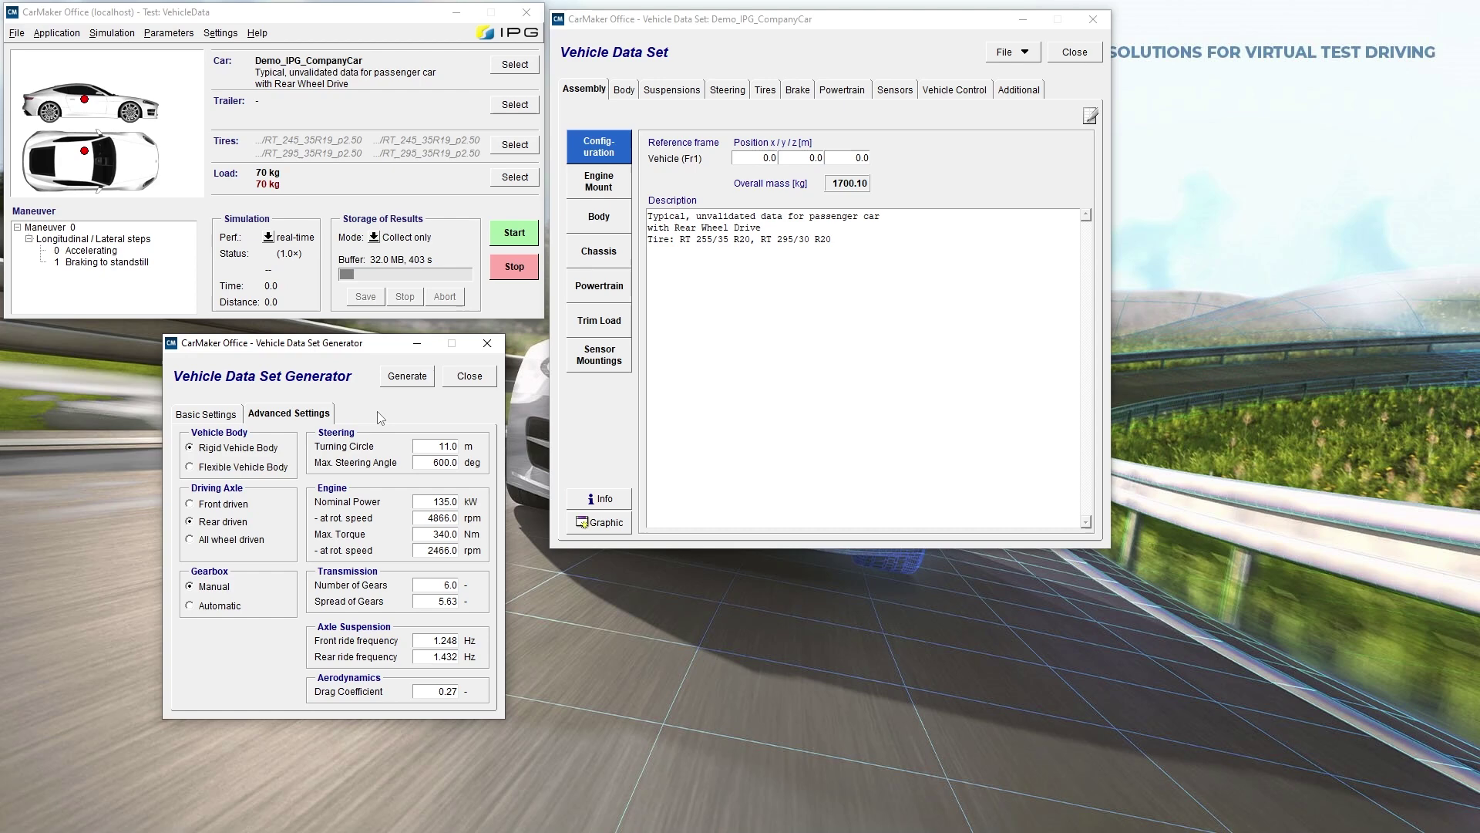
{"action": "double_click", "coordinate": [439, 502]}
{"action": "type", "text": "150"}
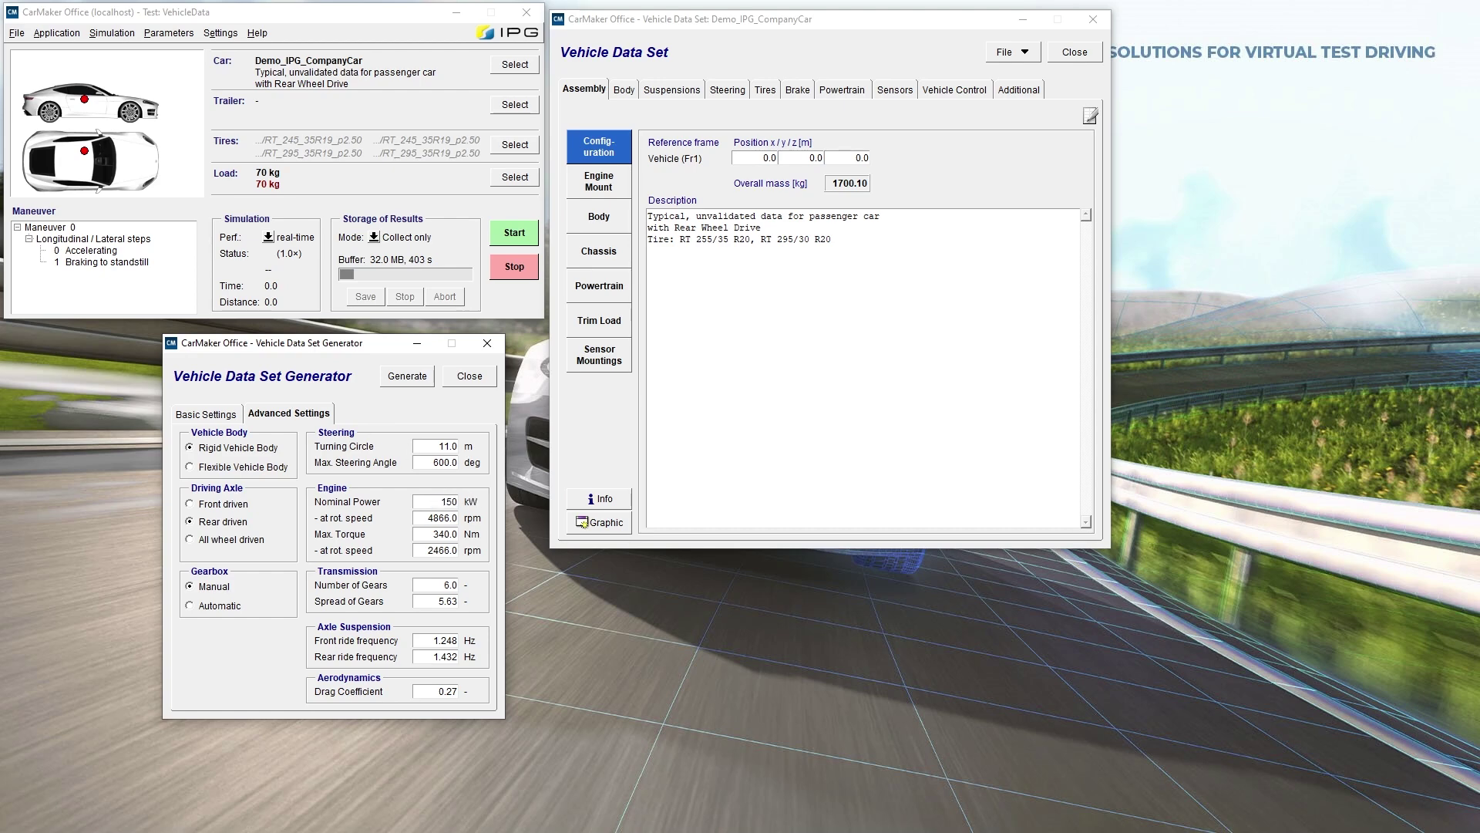
Step: Generate MyCar_medium.car from the entered parameters as the new test vehicle
{"action": "left_click", "coordinate": [401, 379]}
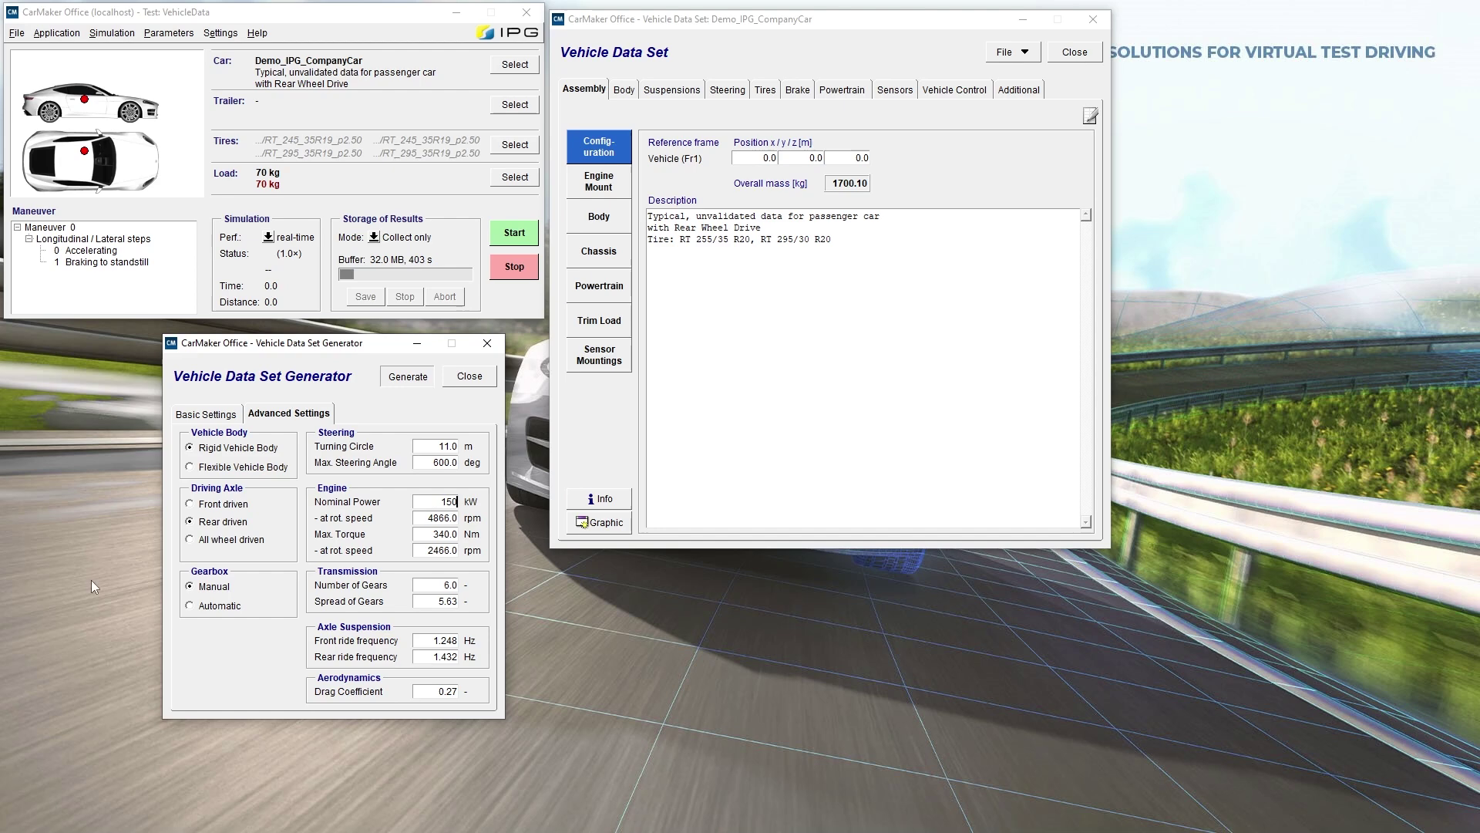